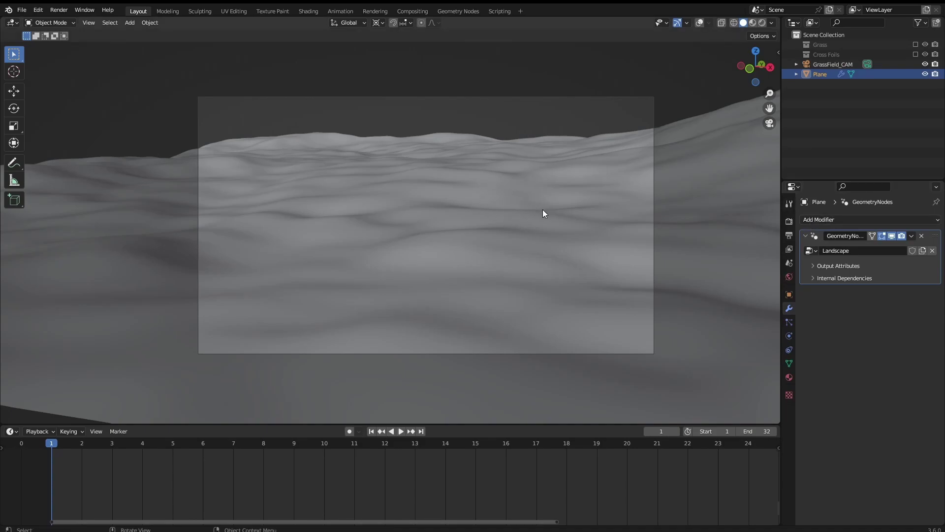
- Add a second Geometry Nodes modifier to the Plane and create a new node group in it
left_click(831, 220)
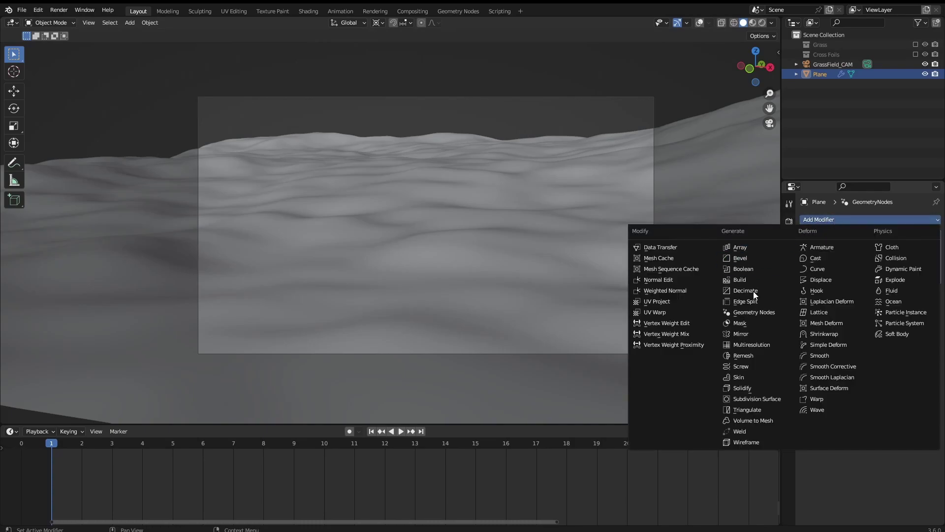
left_click(770, 311)
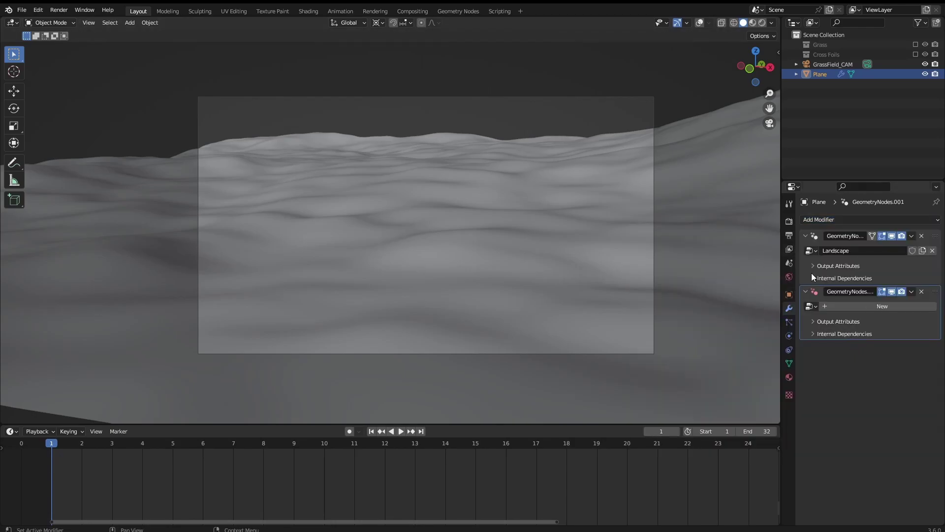
left_click(847, 307)
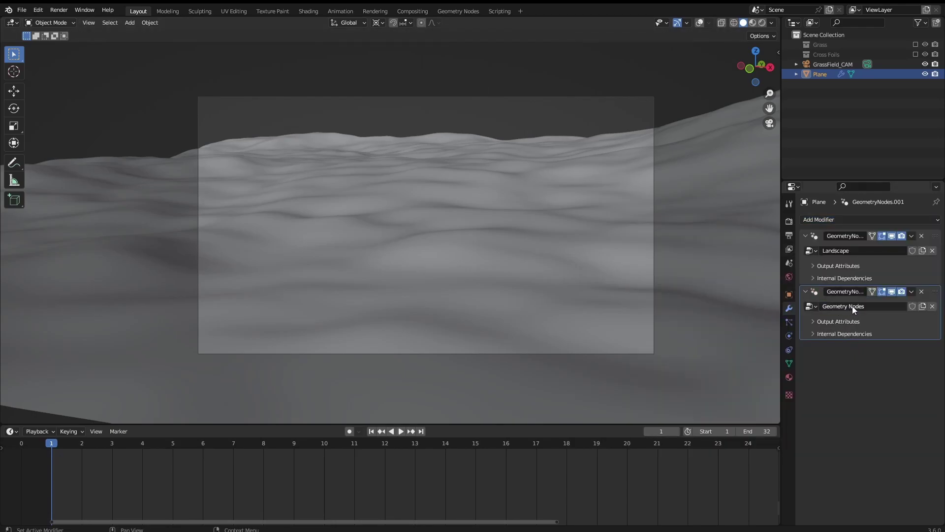
- Switch to the Geometry Nodes workspace and display the landscape in solid shading
left_click(465, 11)
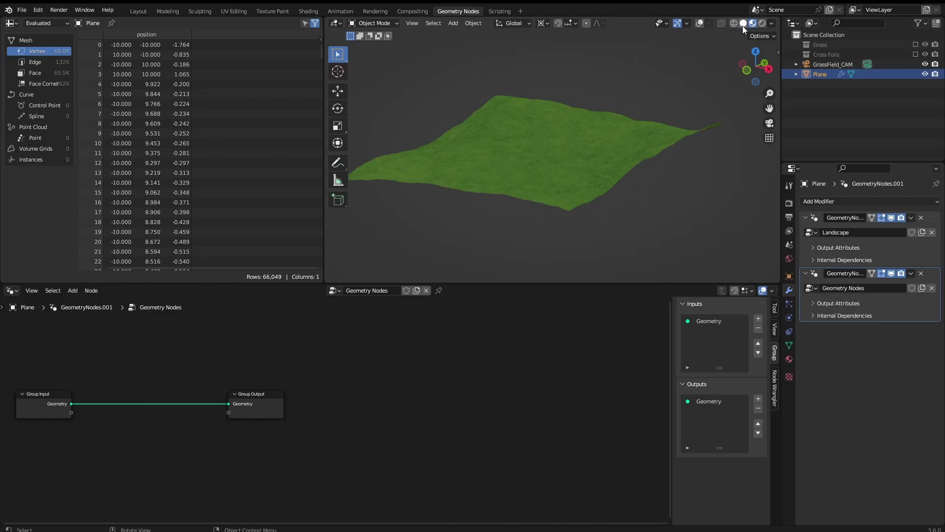
left_click(744, 23)
middle_click_drag(580, 141, 586, 167, "shift")
scroll(581, 180, "up", 2)
mouse_move(577, 186)
middle_mouse_down("shift")
mouse_move(585, 168)
mouse_move(588, 179)
mouse_move(608, 175)
mouse_move(605, 194)
mouse_move(621, 187)
mouse_move(616, 183)
mouse_move(621, 209)
mouse_move(638, 191)
middle_mouse_up("shift")
scroll(386, 389, "down", 1)
- Spread the Group Input and Group Output nodes apart to make room for nodes between them
middle_click_drag(384, 389, 540, 358)
scroll(386, 414, "up", 6)
middle_click_drag(386, 351, 434, 431)
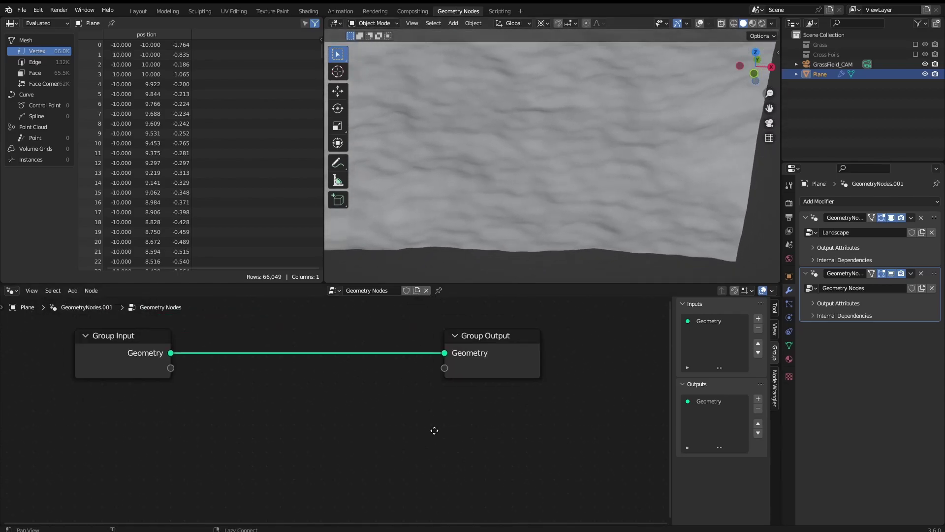
left_click_drag(434, 431, 417, 419, "alt")
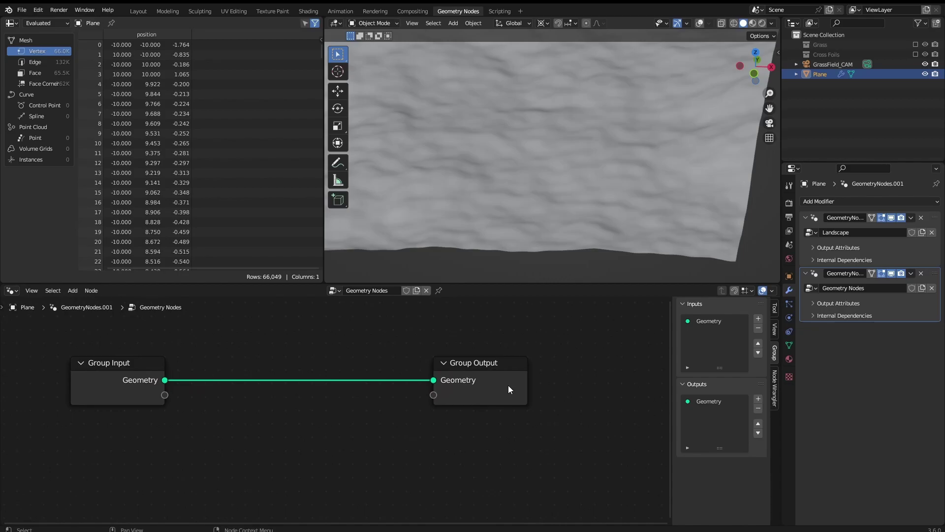
left_click(509, 390)
left_click_drag(505, 415, 541, 411, "alt")
left_click_drag(541, 411, 529, 434, "ctrl+alt")
left_click_drag(528, 420, 477, 416, "alt")
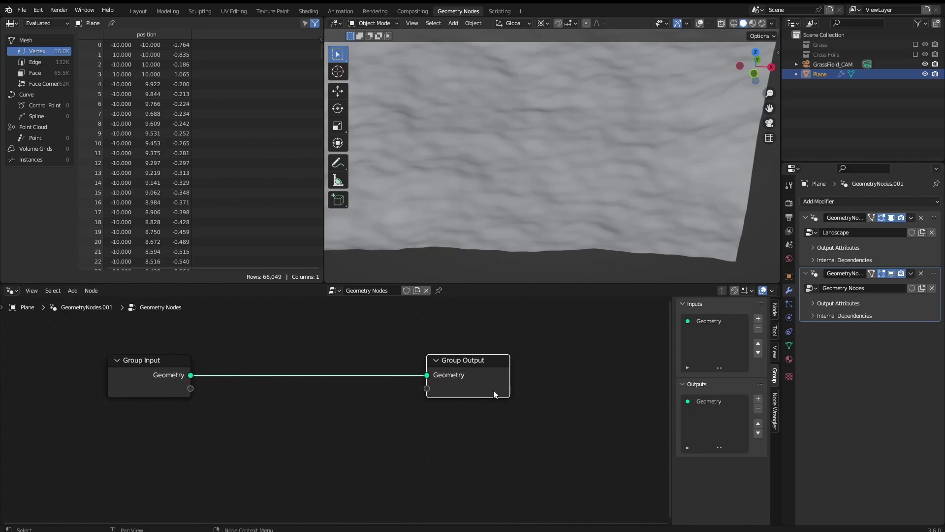
left_click_drag(484, 380, 638, 378)
left_click_drag(492, 406, 591, 410, "alt")
left_click_drag(214, 377, 99, 369)
left_click_drag(444, 394, 414, 394, "alt")
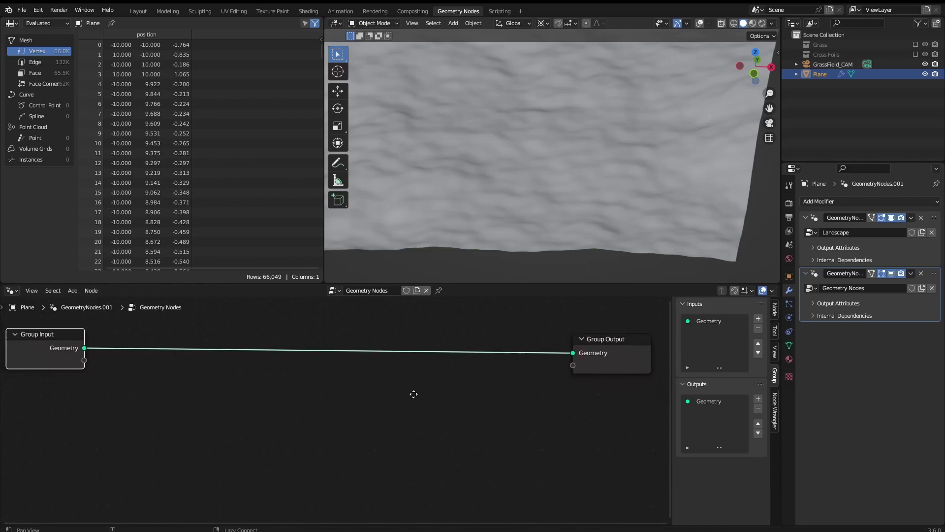
middle_click_drag(414, 394, 416, 395)
middle_click_drag(263, 402, 280, 401)
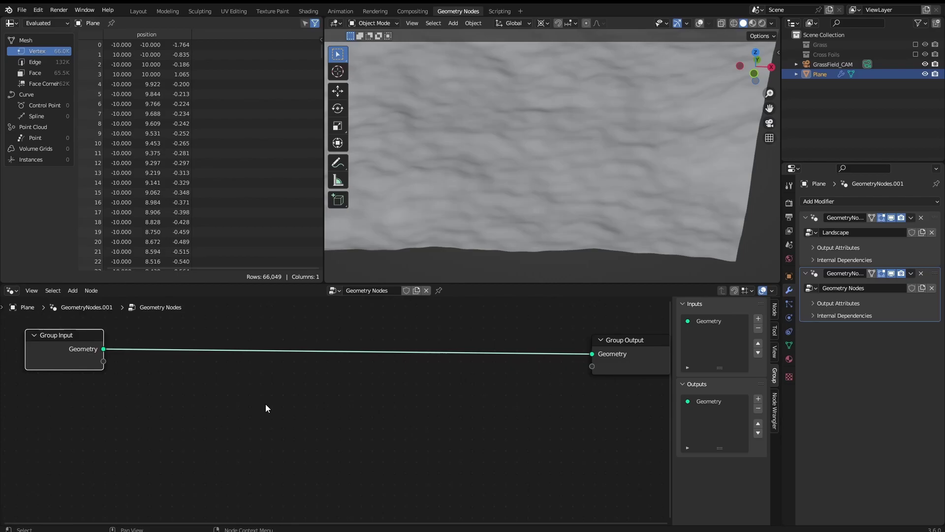
- Insert a Distribute Points on Faces node on the link between Group Input and Group Output
key("shift+a")
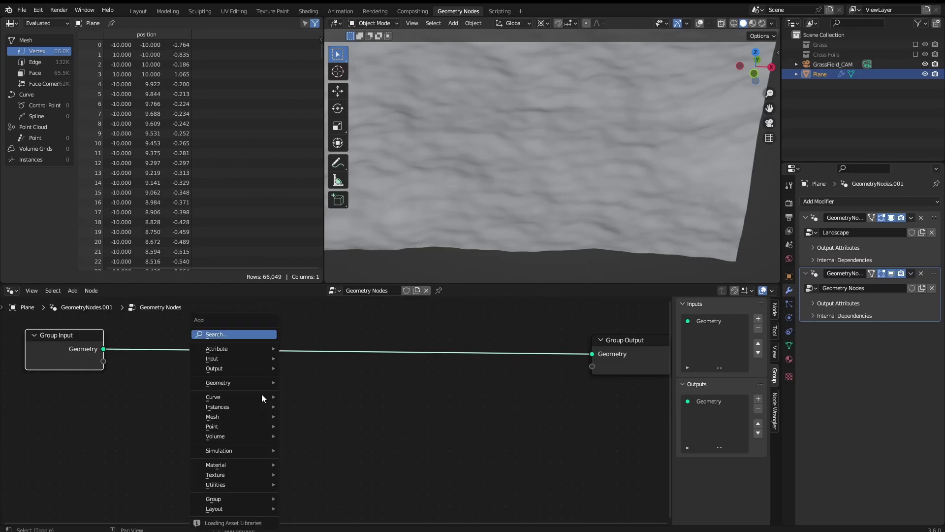
mouse_move(262, 394)
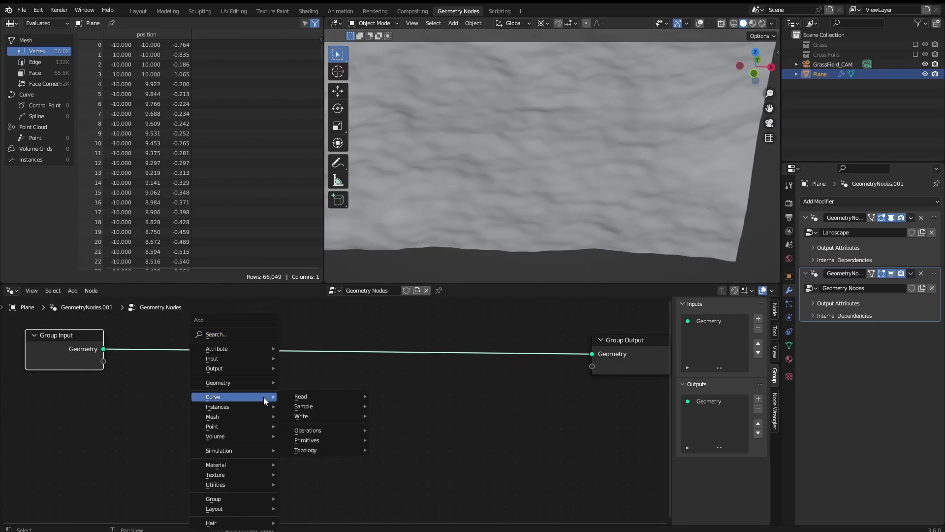
left_click(246, 334)
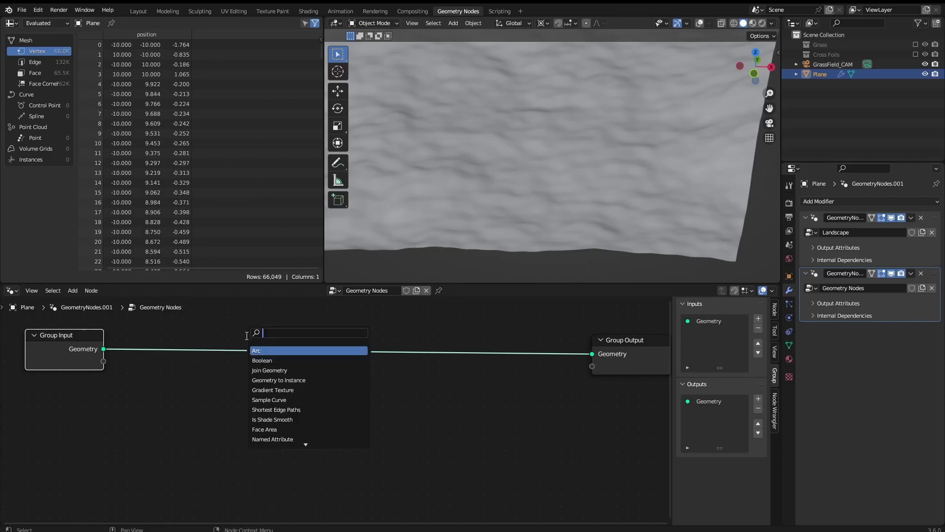
type("poin")
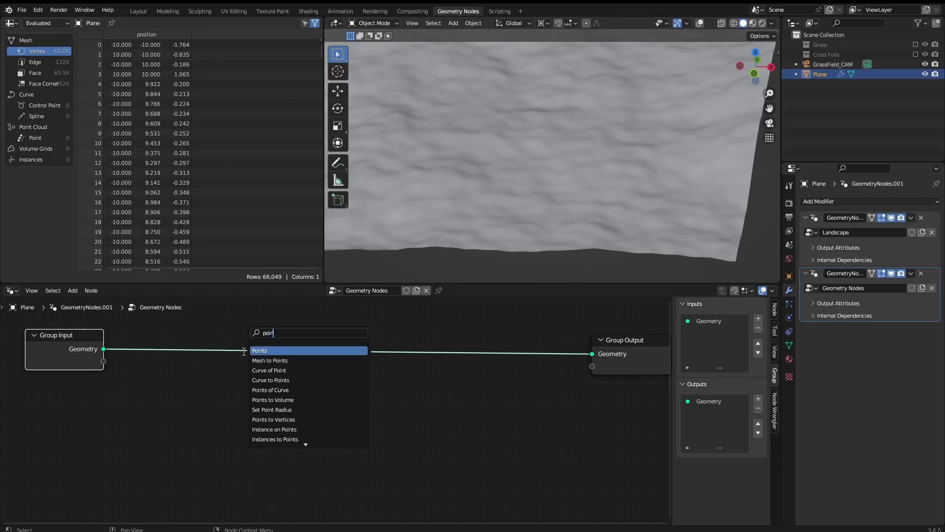
type("ts")
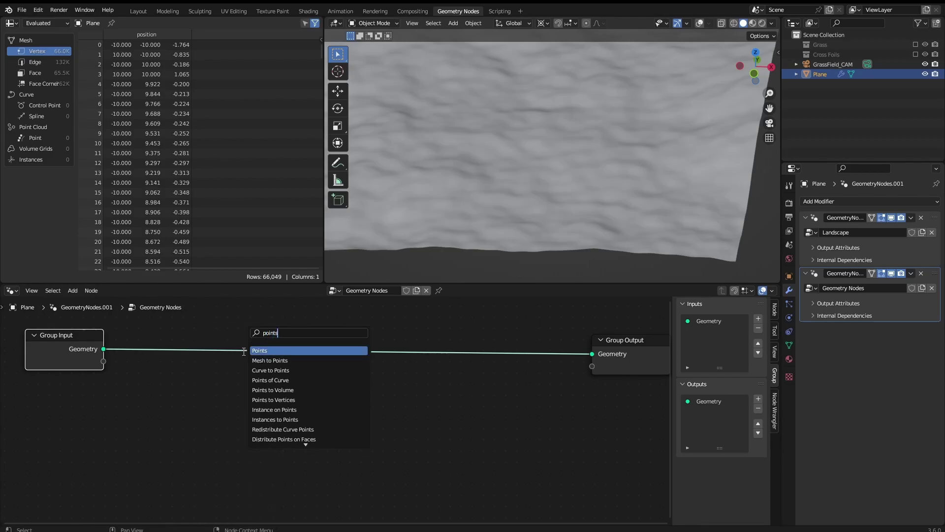
key("Down")
key("Down")
key("Down")
key("Down")
key("Down")
key("Down")
key("Down")
key("Down")
key("Down")
key("Down")
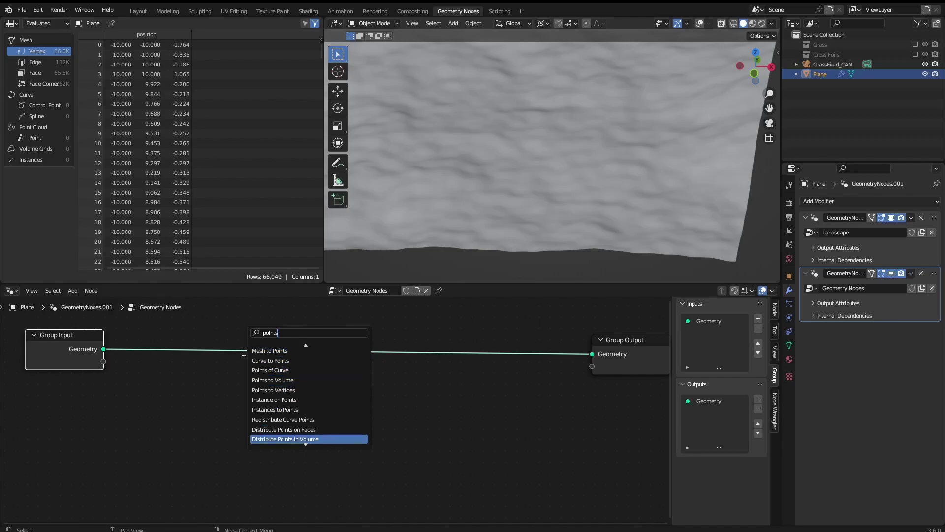
key("Down")
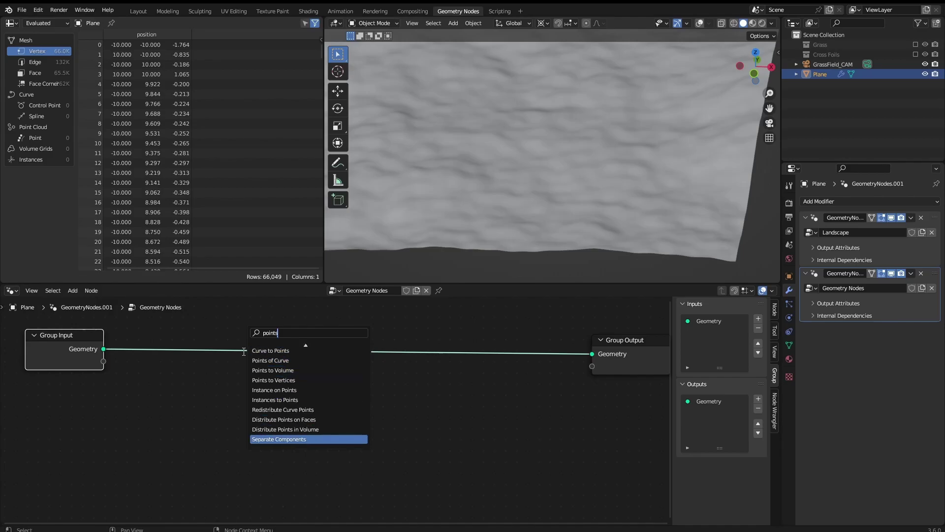
key("Up")
key("Up")
key("Return")
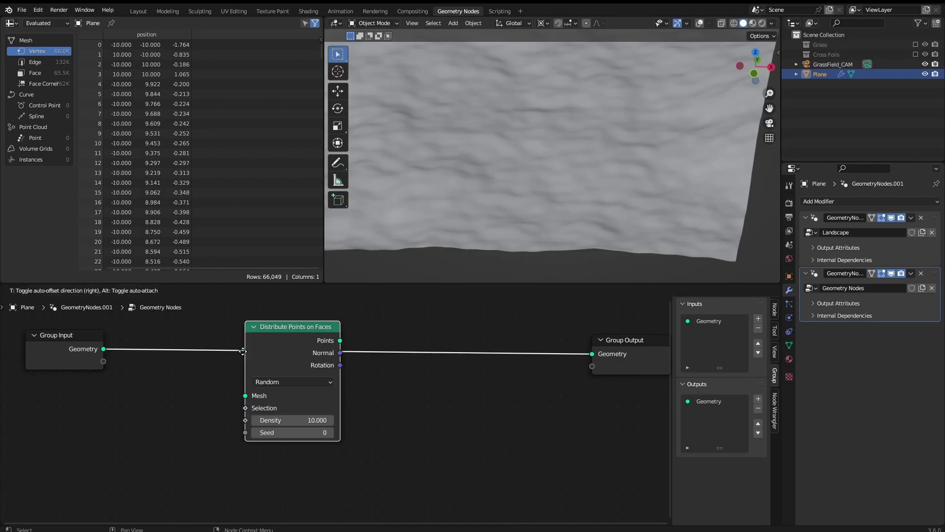
left_click(243, 351)
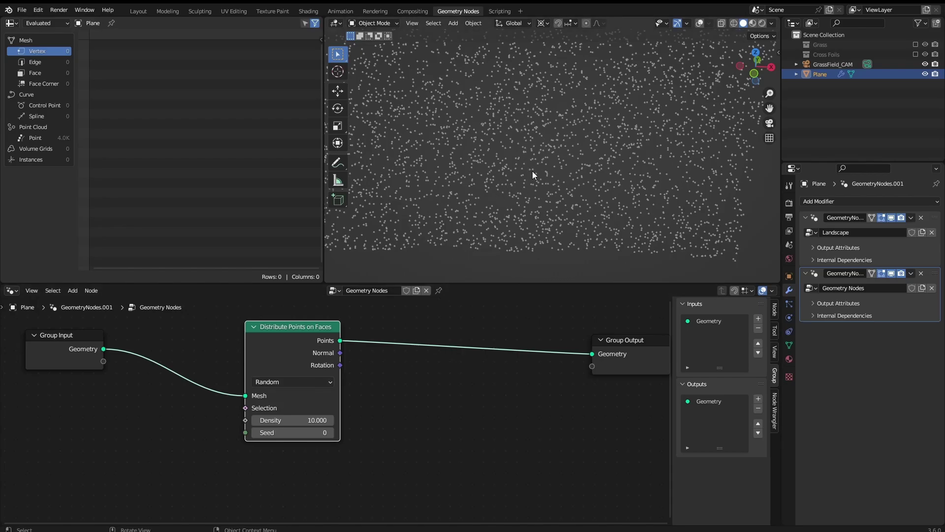
- Shift the Distribute Points on Faces node upward and add a Join Geometry node fed by the Group Input geometry
middle_click_drag(532, 178, 512, 241)
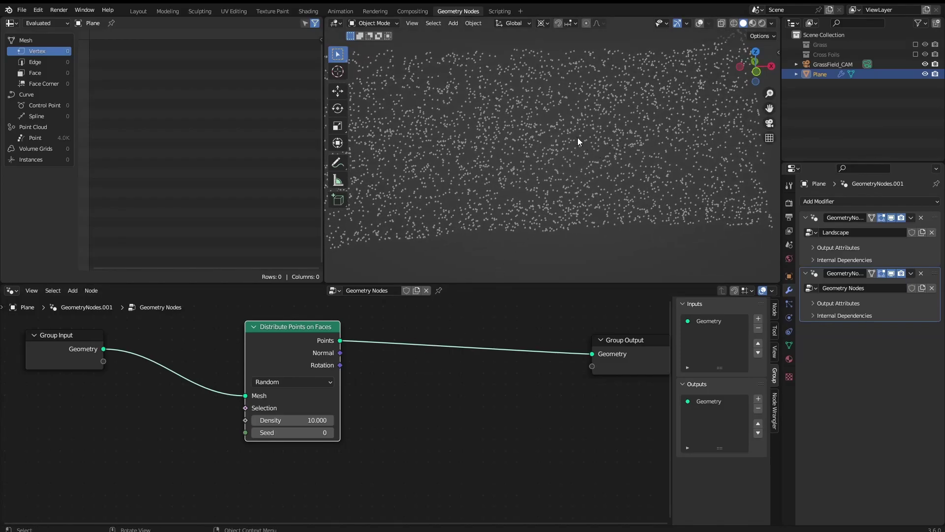
middle_click_drag(403, 358, 432, 347)
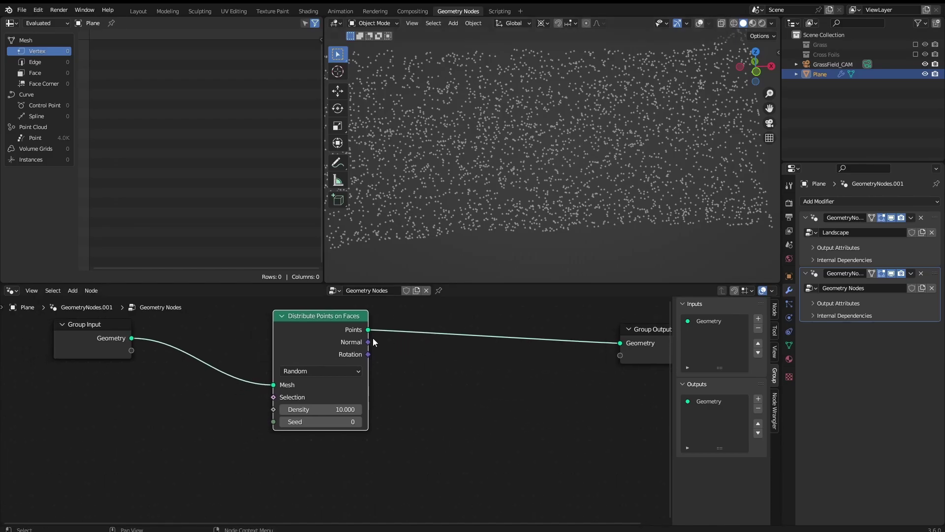
left_click_drag(343, 324, 362, 308)
mouse_move(443, 357)
middle_mouse_down()
mouse_move(452, 363)
mouse_move(455, 354)
middle_mouse_up()
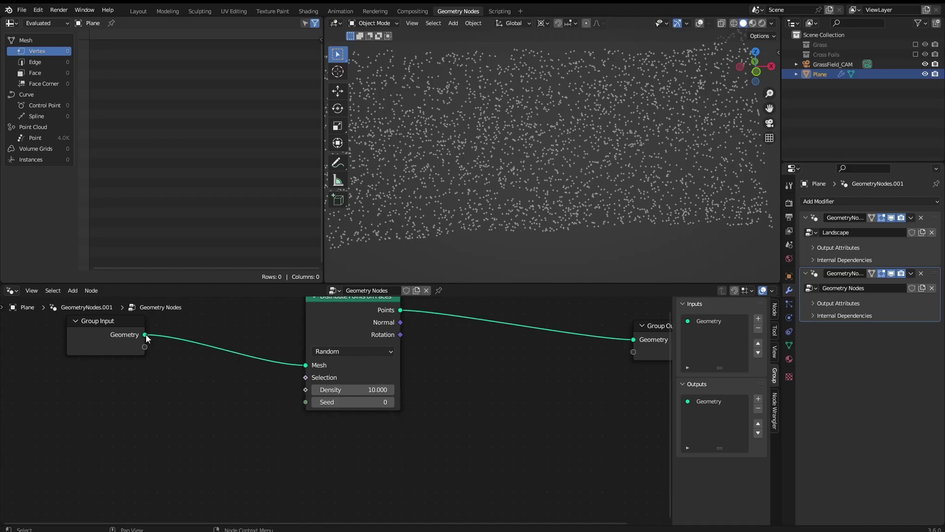
left_click_drag(145, 335, 495, 385)
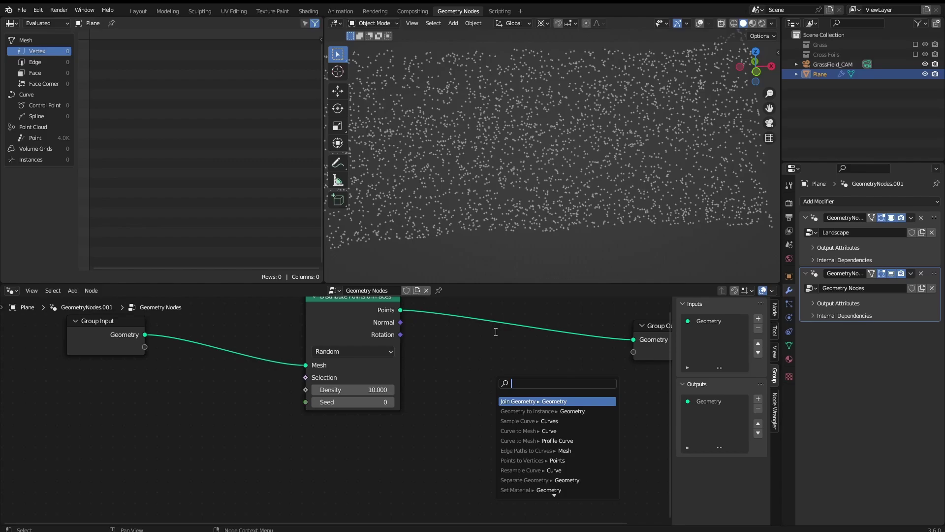
type("joi")
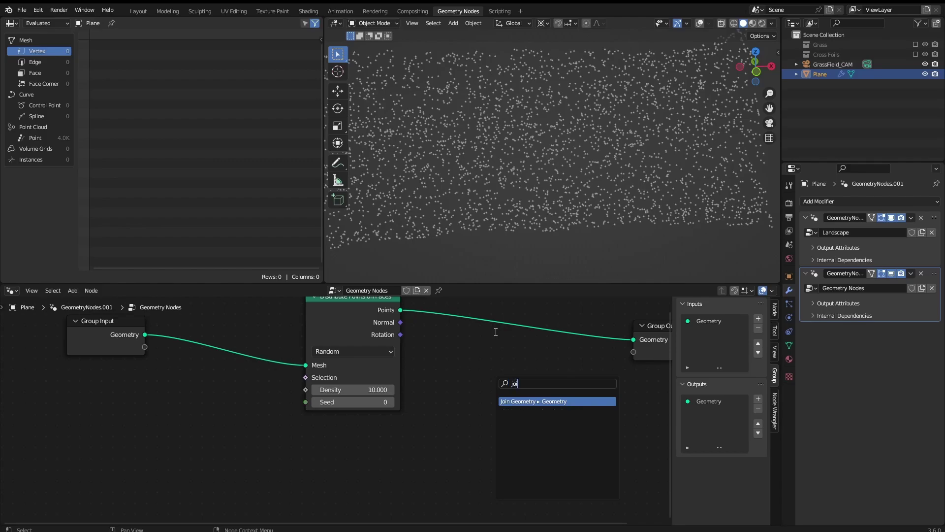
key("Return")
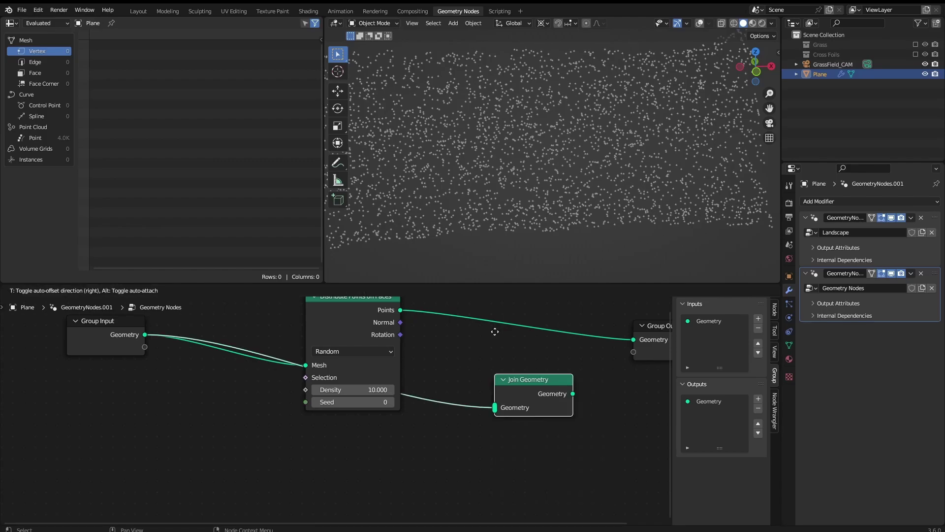
left_click(493, 346)
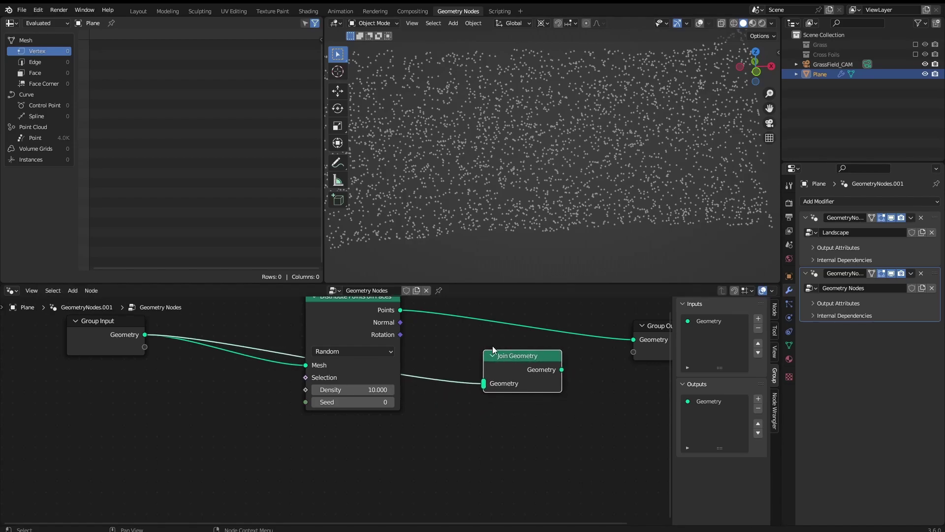
- Link the distributed Points into Join Geometry and connect the joined geometry to the Group Output
key("Home")
left_click_drag(383, 349, 389, 351)
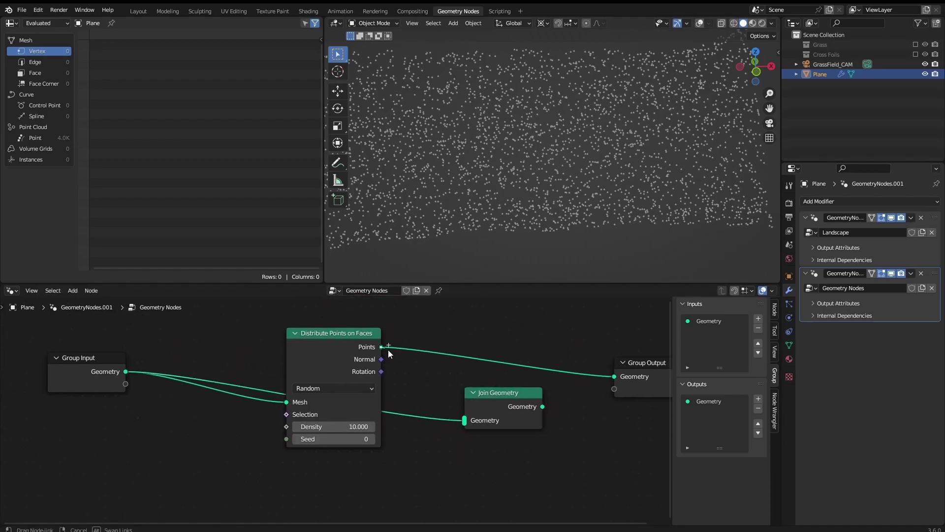
left_click_drag(428, 410, 466, 426)
left_click_drag(543, 406, 615, 376)
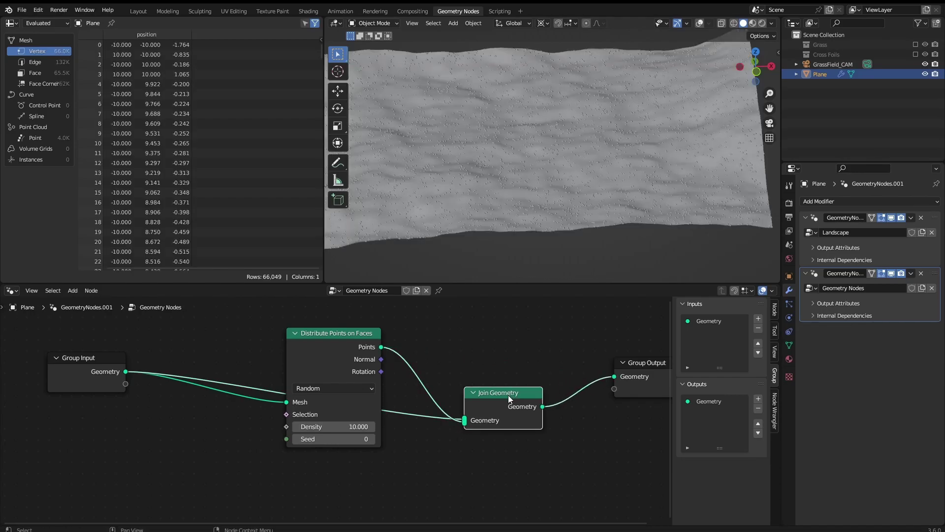
left_click_drag(509, 394, 521, 366)
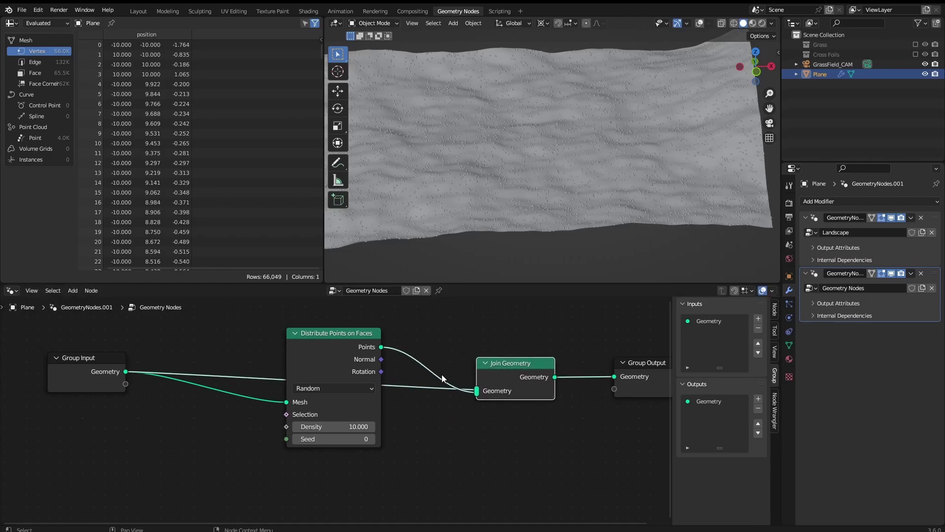
- Move the Group Input and Distribute Points on Faces nodes away from Join Geometry to open a gap before it
middle_click_drag(441, 349, 483, 353)
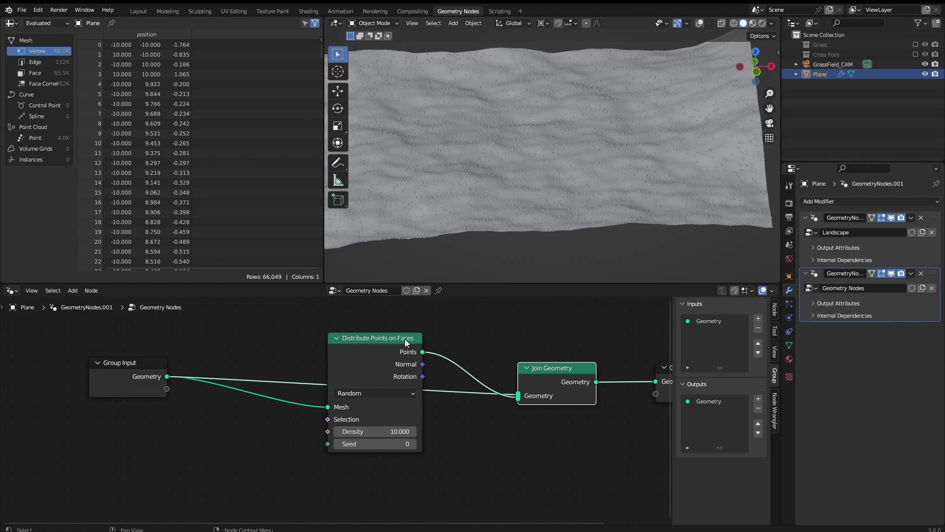
middle_click_drag(463, 405, 534, 382)
middle_click_drag(382, 430, 419, 446)
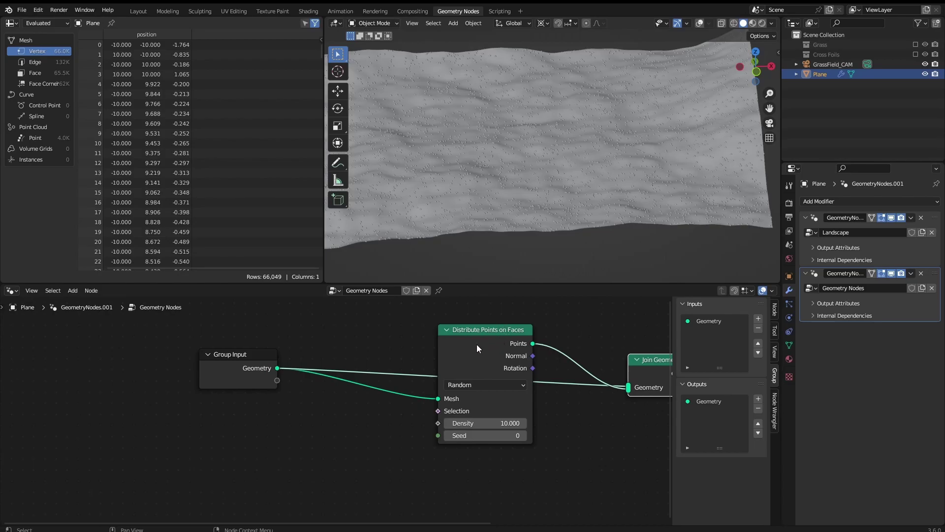
left_click_drag(238, 354, 143, 358)
middle_click_drag(329, 392, 290, 378)
left_click_drag(460, 305, 280, 317)
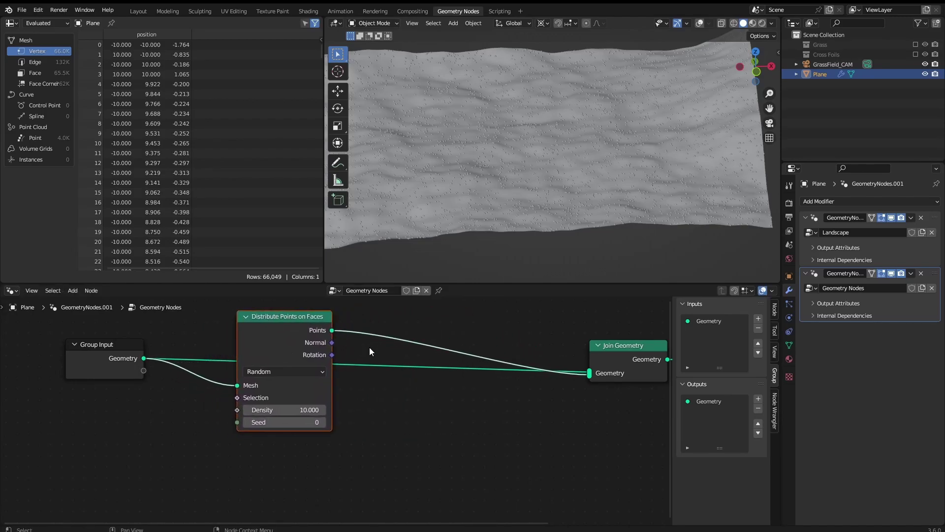
- Insert an Instance on Points node on the link between Distribute Points on Faces and Join Geometry
middle_click_drag(413, 367, 441, 366)
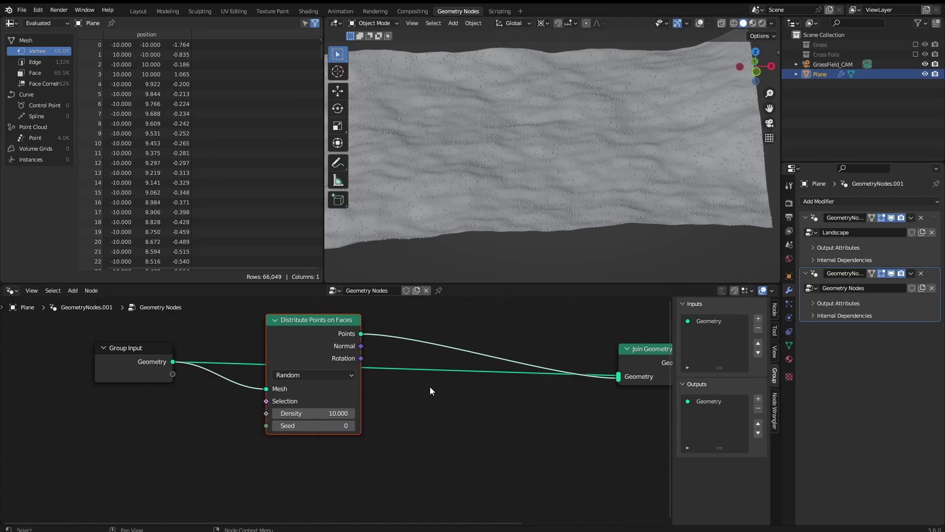
key("shift+a")
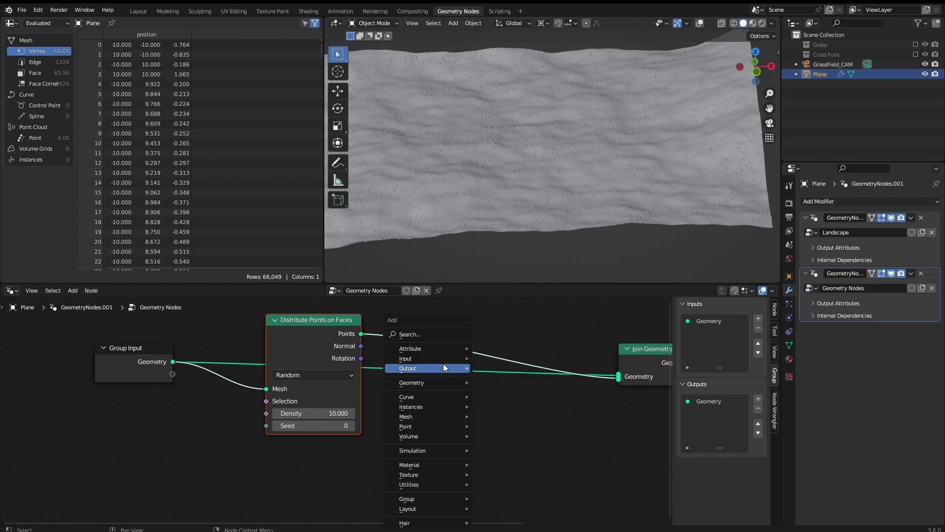
left_click(431, 335)
type("insta")
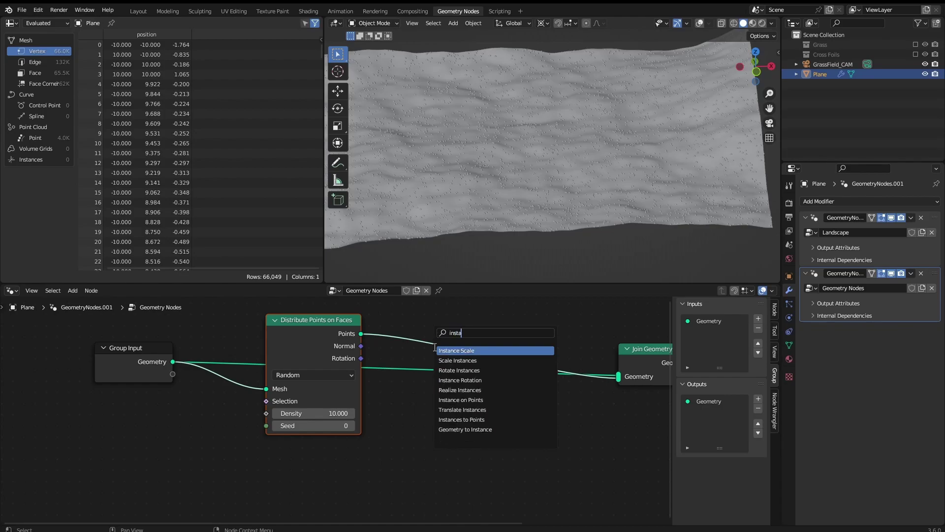
type("nces")
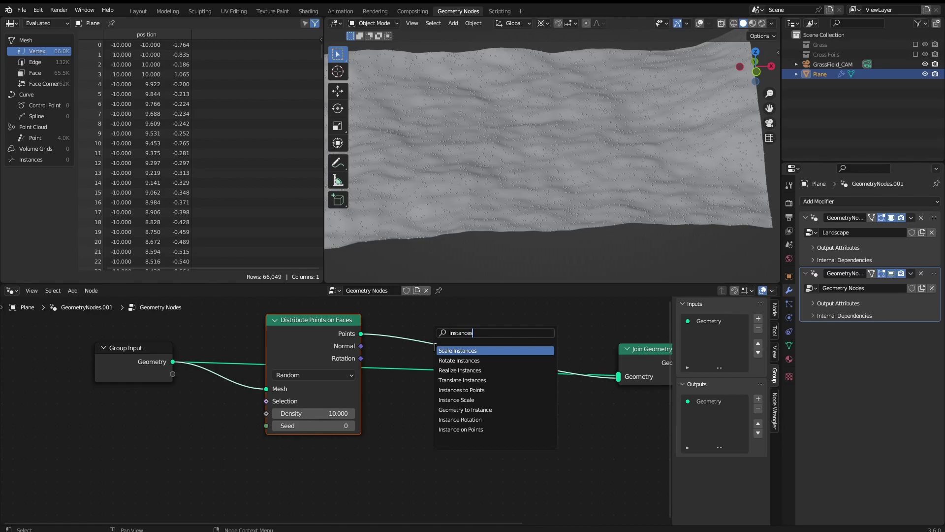
key("Down")
key("Down")
key("Down")
key("Down")
key("Down")
key("Down")
key("Down")
key("Down")
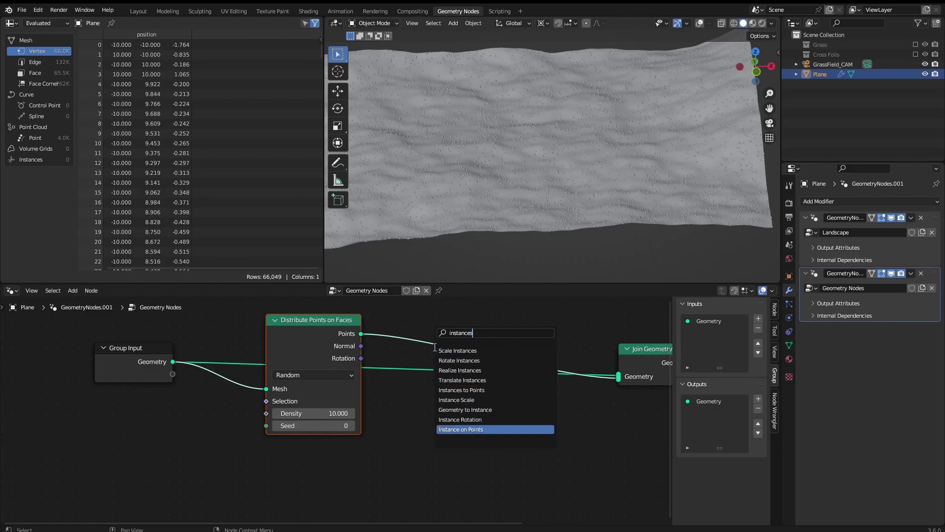
key("Return")
left_click(433, 346)
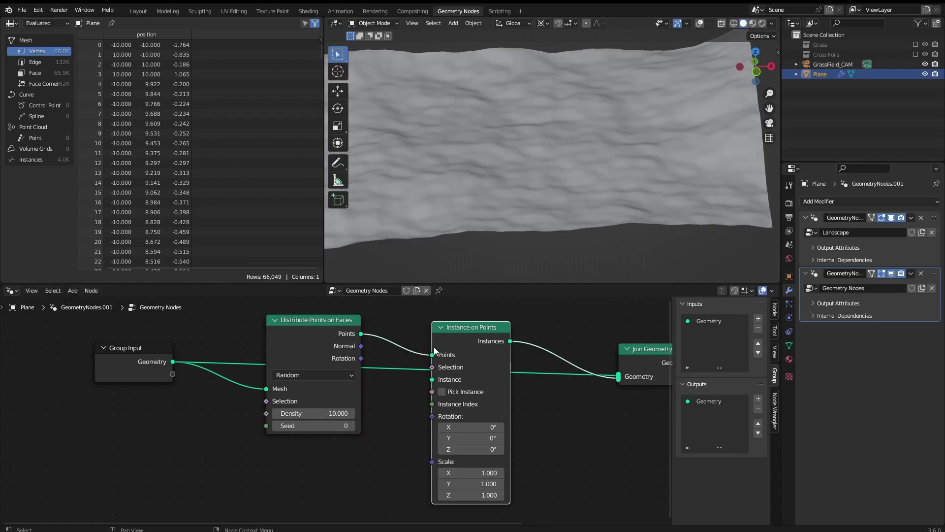
- Space the Distribute Points on Faces and Instance on Points nodes farther apart
left_click_drag(483, 329, 536, 336)
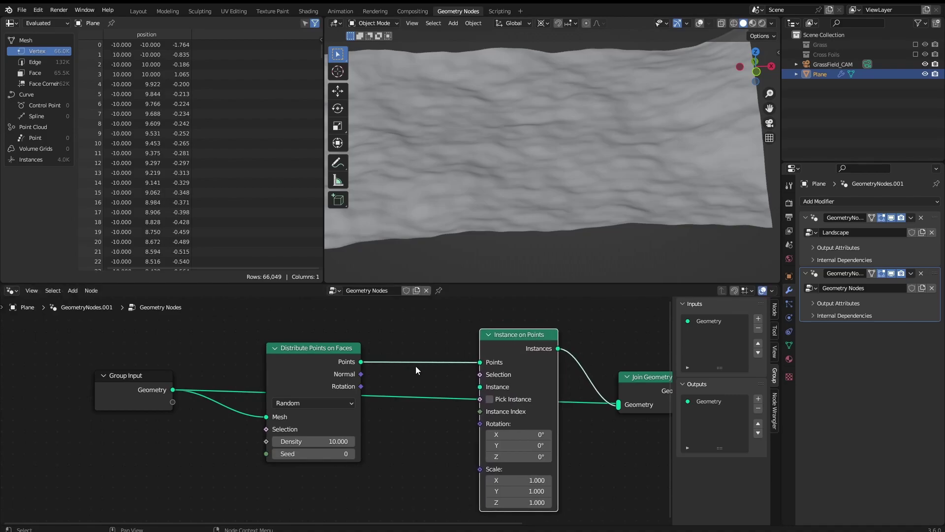
left_click_drag(401, 374, 519, 366, "alt")
left_click_drag(440, 344, 402, 343)
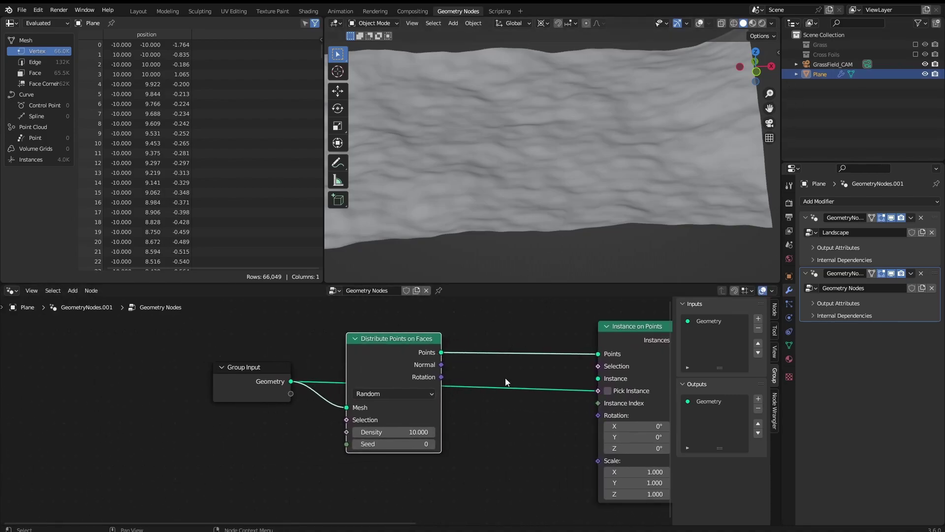
left_click_drag(506, 372, 395, 369, "alt")
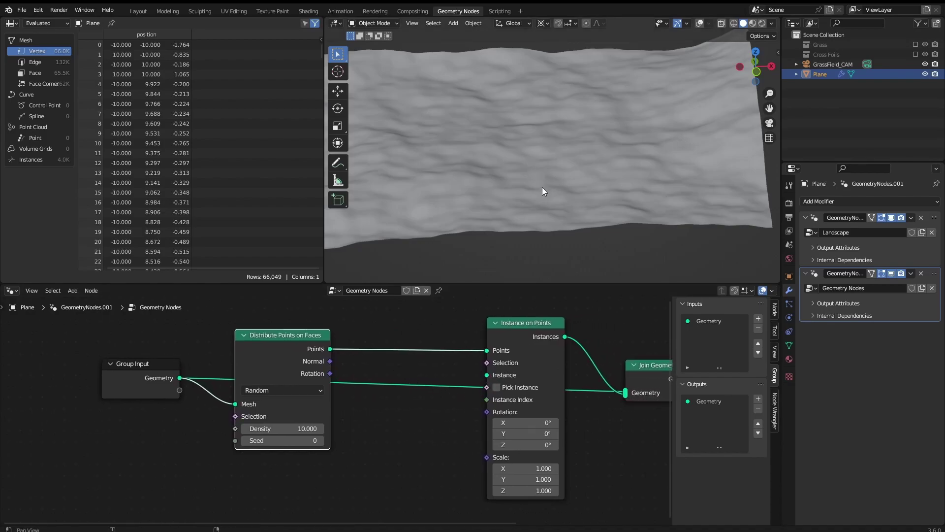
- Enable the Grass collection in the scene and reselect the landscape plane to show its node tree
middle_click_drag(542, 187, 560, 195)
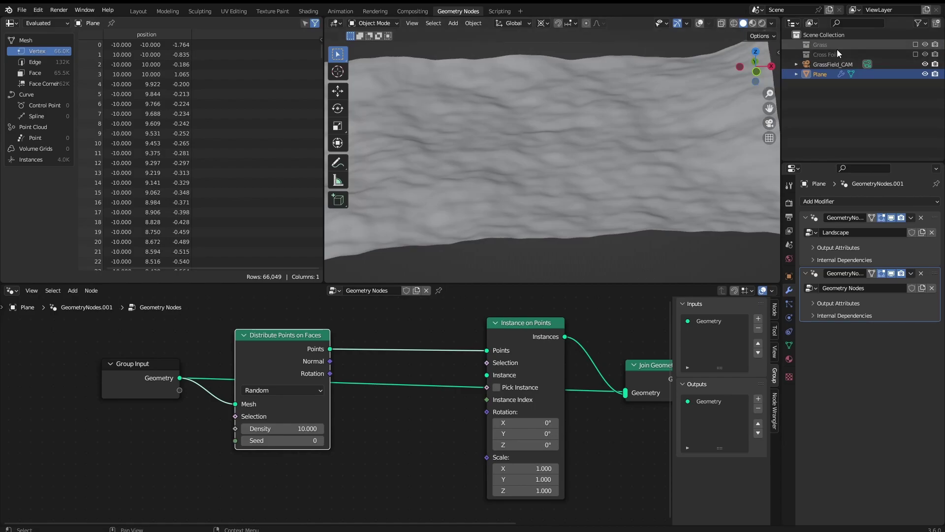
left_click(916, 44)
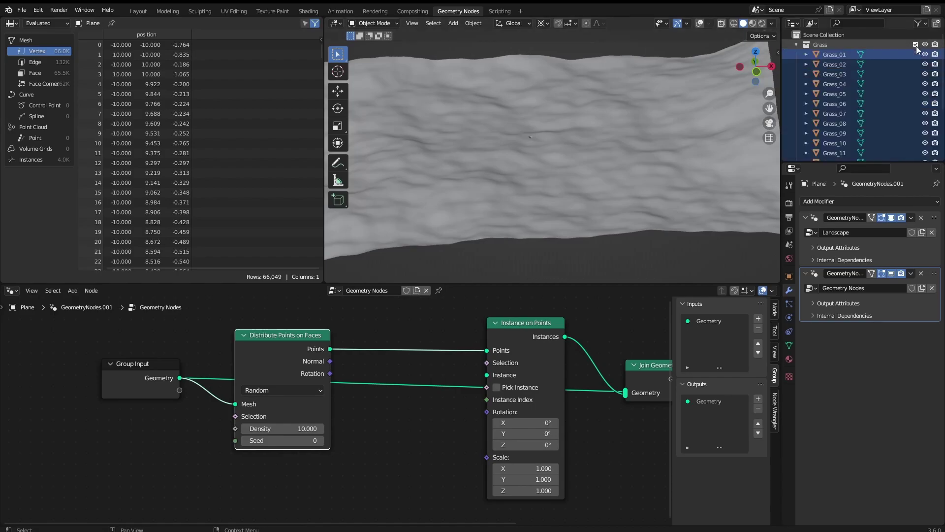
left_click(834, 70)
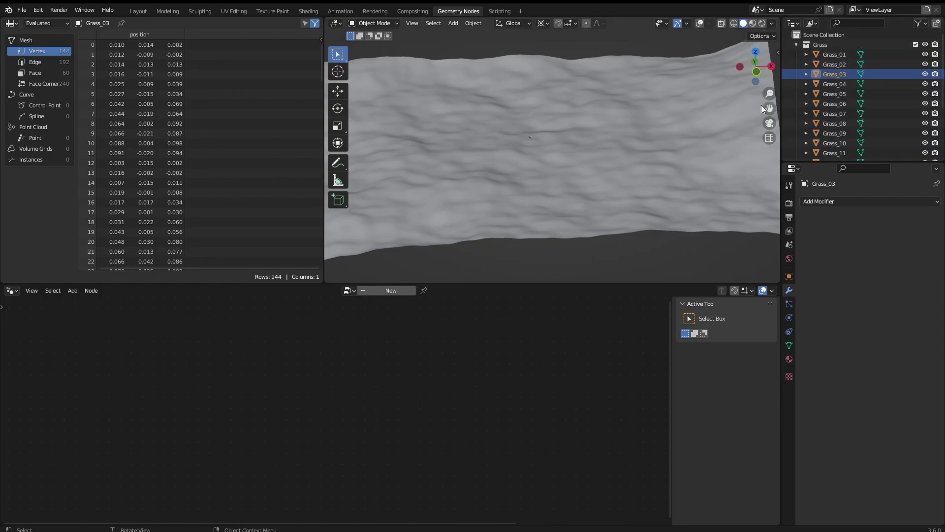
left_click(644, 210)
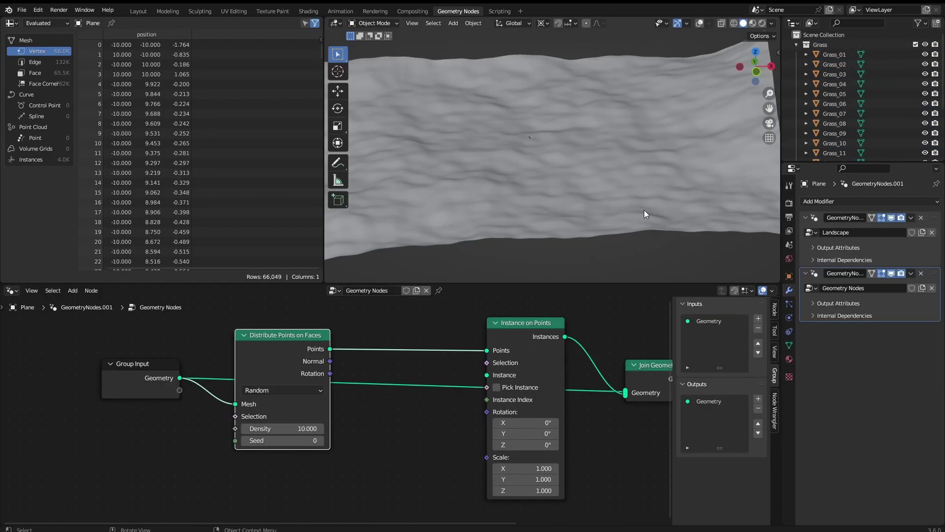
middle_click_drag(438, 347, 414, 350)
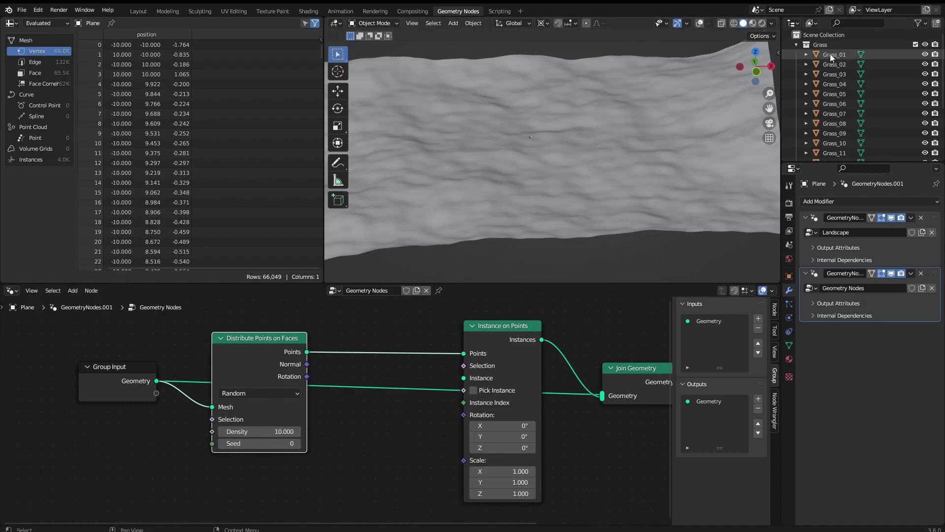
- Add an Object Info node for Grass_01 below Distribute Points on Faces and link its Geometry to the Instance input
left_click_drag(832, 54, 378, 457)
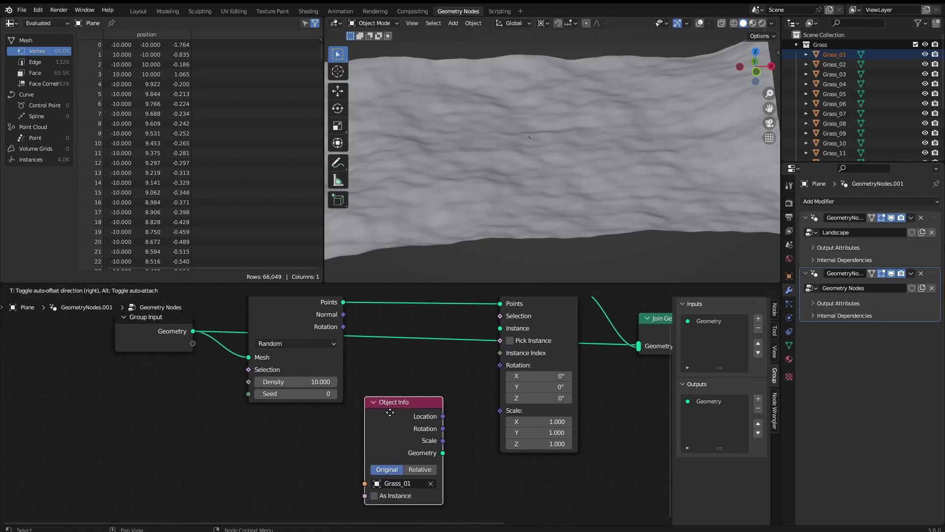
left_click_drag(390, 412, 280, 434)
middle_click_drag(401, 439, 413, 401)
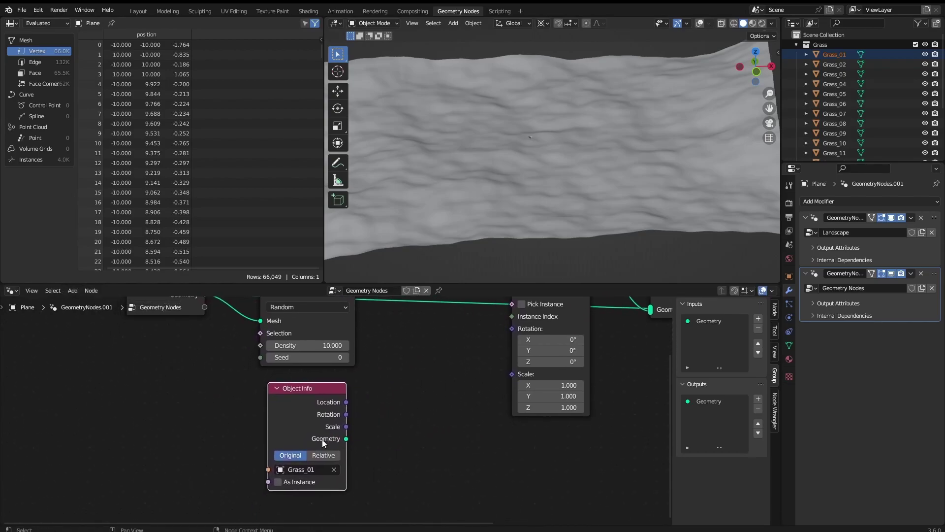
middle_click_drag(322, 439, 344, 465)
left_click_drag(368, 464, 534, 319)
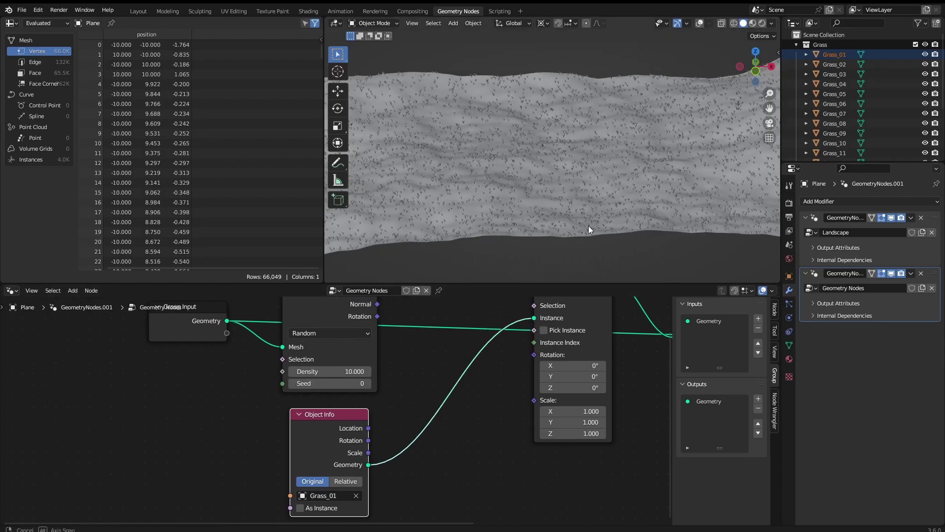
- Examine the size and orientation of the scattered grass instances up close in an enlarged 3D view
scroll(589, 225, "up", 8)
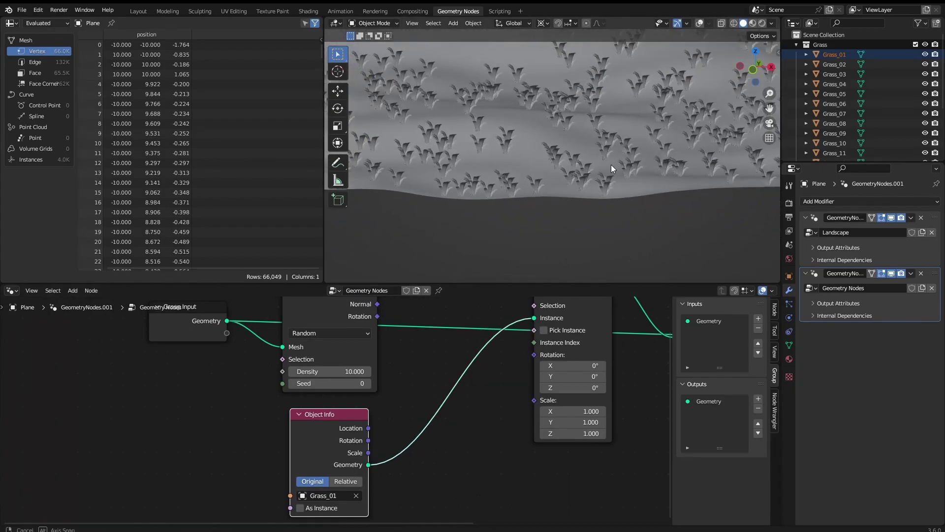
scroll(611, 161, "up", 4)
mouse_move(611, 163)
middle_mouse_down()
mouse_move(563, 166)
mouse_move(613, 158)
mouse_move(619, 203)
mouse_move(609, 199)
mouse_move(637, 187)
mouse_move(592, 188)
mouse_move(635, 181)
mouse_move(619, 157)
mouse_move(607, 158)
mouse_move(620, 162)
middle_mouse_up()
key("ctrl+space")
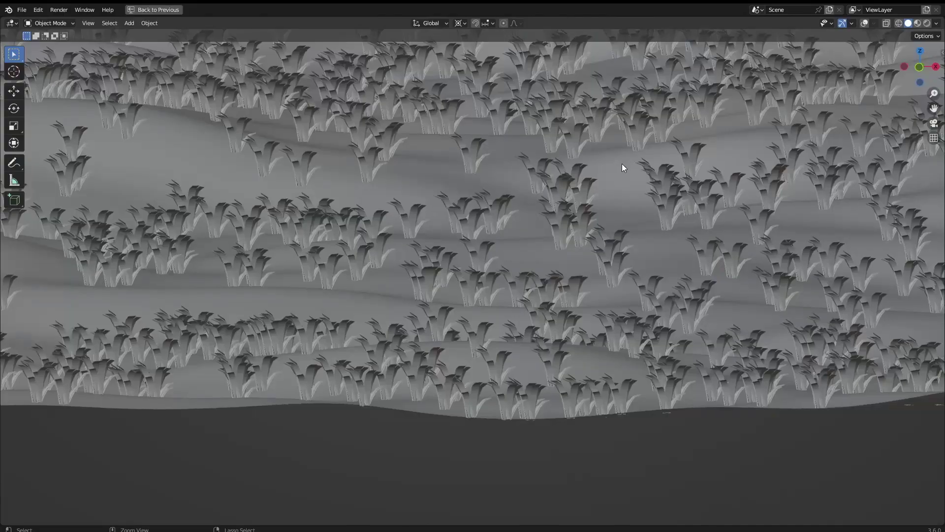
middle_click_drag(587, 194, 598, 255)
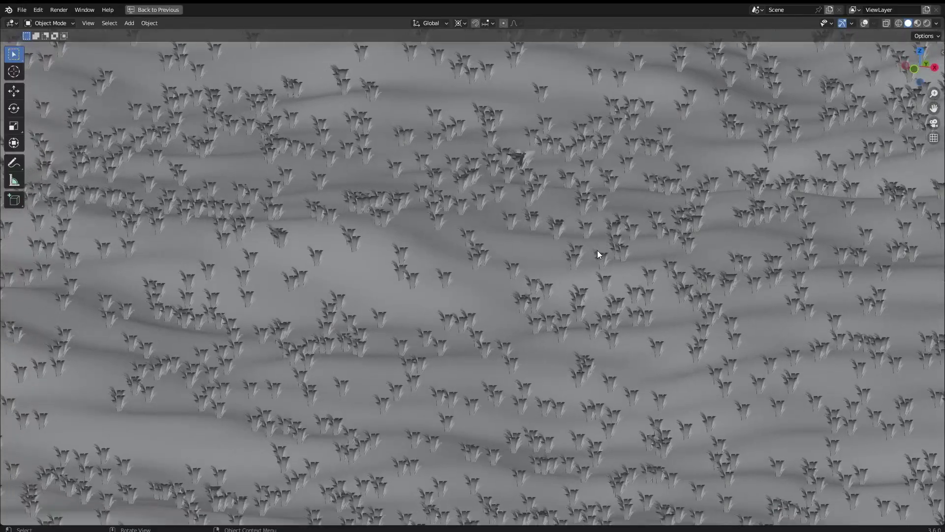
key("ctrl+space")
- Add a Random Value node feeding the Scale input of Instance on Points
middle_click_drag(503, 396, 510, 358)
left_click_drag(380, 356, 374, 348)
middle_click_drag(576, 348, 563, 320)
left_click_drag(567, 311, 499, 413)
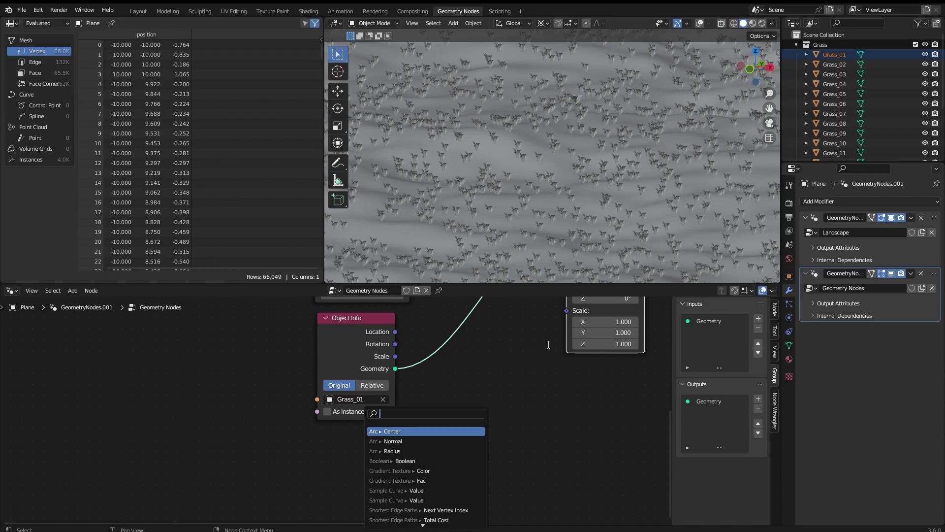
type("rando")
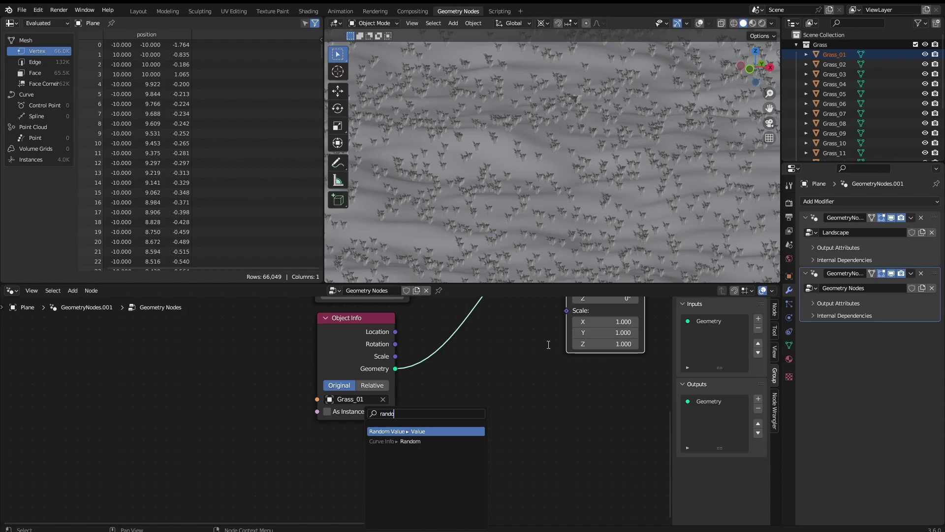
key("Return")
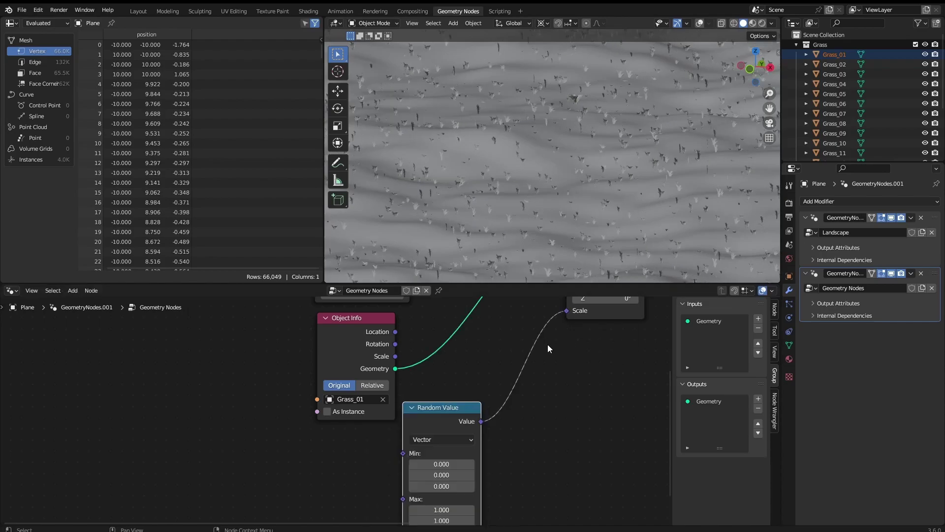
- Change the Random Value data type to Float and link its Value to the Scale input of Instance on Points
middle_click_drag(526, 430, 526, 359)
scroll(454, 394, "up", 2)
left_click(467, 380)
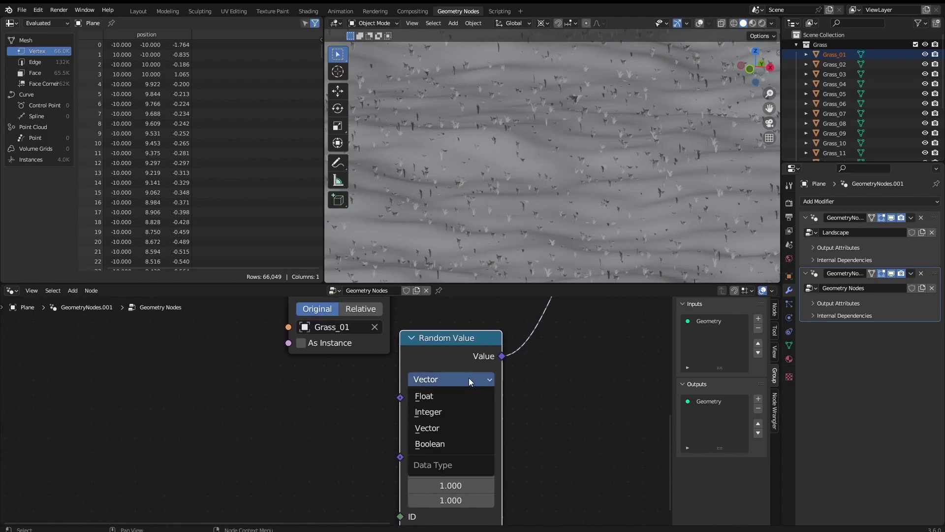
left_click(441, 395)
middle_click_drag(538, 379, 513, 424)
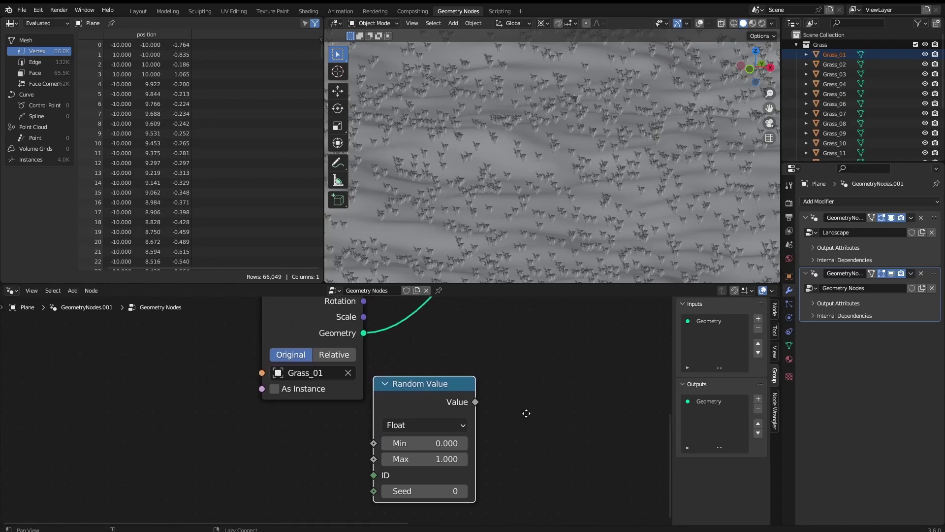
middle_click_drag(618, 224, 566, 206)
scroll(543, 359, "down", 3)
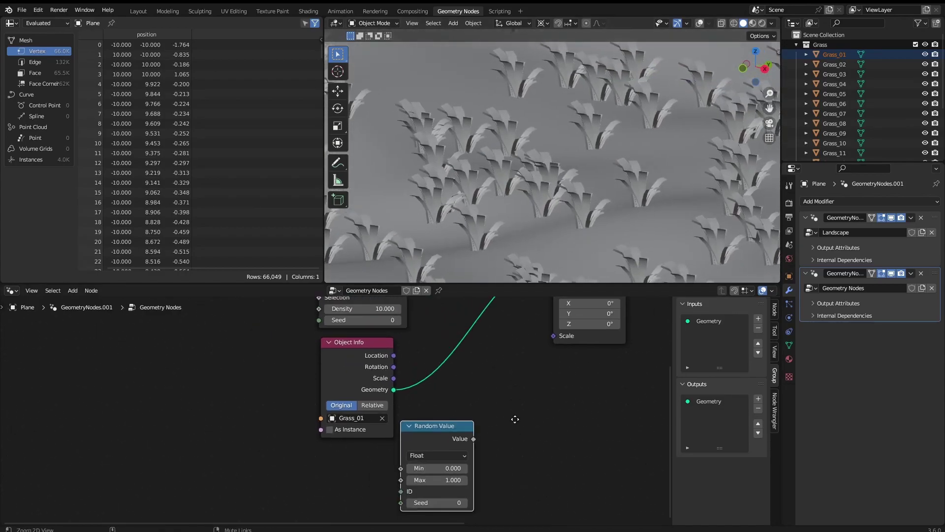
left_click_drag(478, 432, 550, 340)
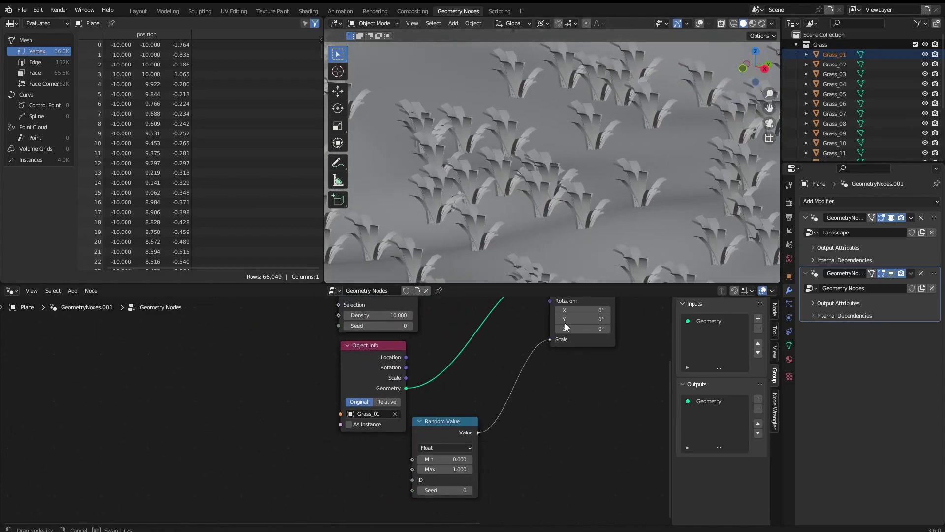
mouse_move(589, 192)
middle_mouse_down()
mouse_move(619, 217)
mouse_move(557, 202)
mouse_move(587, 197)
middle_mouse_up()
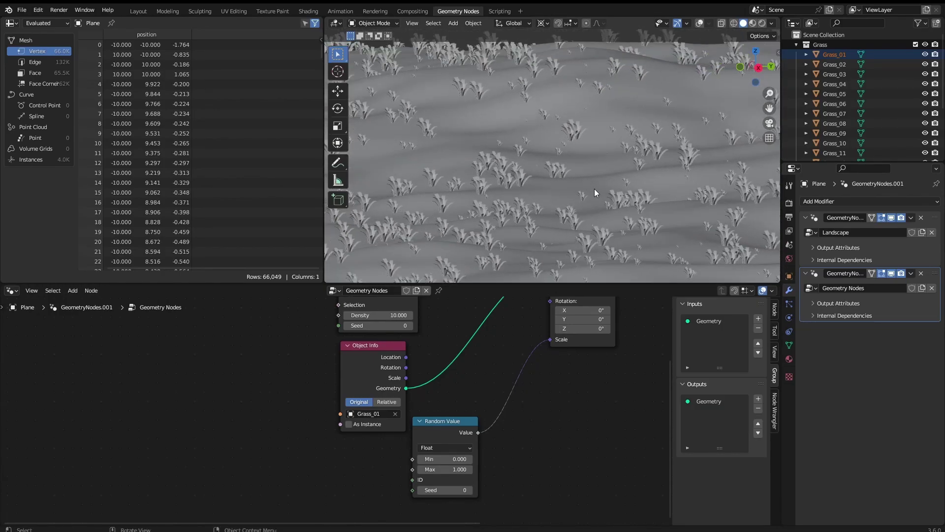
- Move the Group Input, Distribute Points on Faces and Object Info nodes together, well away from Instance on Points
middle_click_drag(537, 390, 596, 405)
scroll(558, 439, "down", 5)
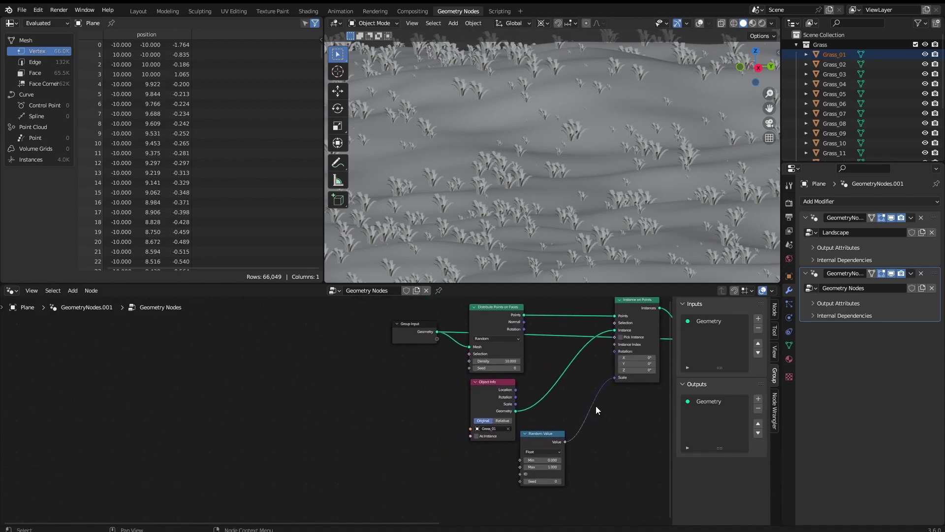
left_click_drag(405, 317, 508, 440)
key("g")
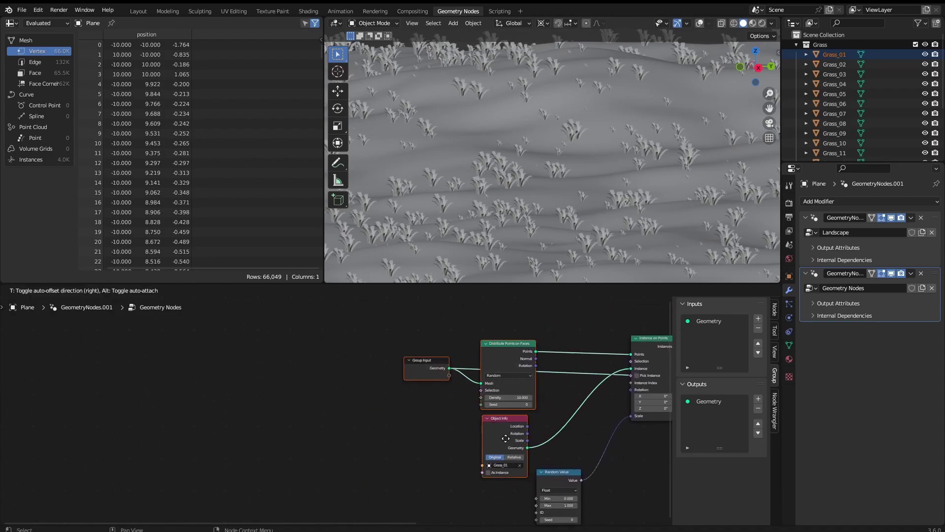
left_click(265, 449)
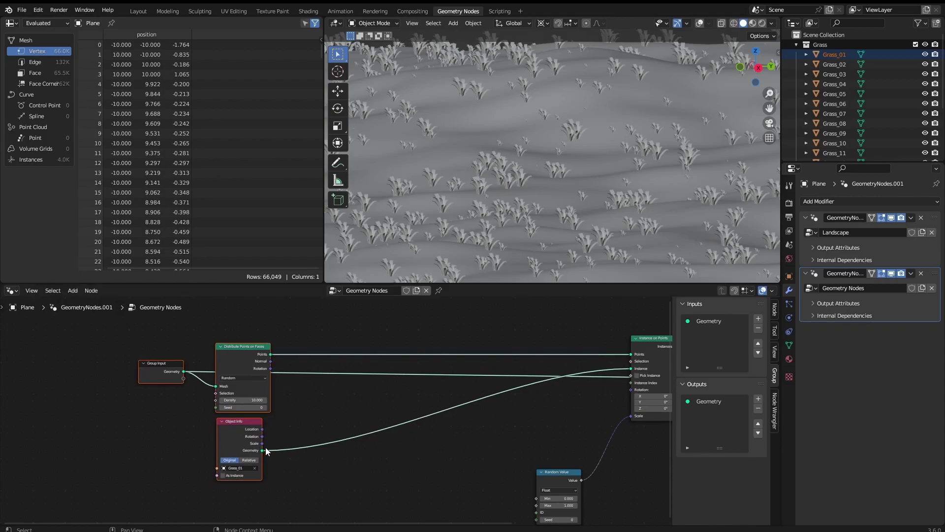
- Add a Combine XYZ node feeding the Rotation input of Instance on Points
middle_click_drag(455, 405, 373, 350)
scroll(486, 384, "up", 5)
middle_click_drag(550, 231, 526, 206)
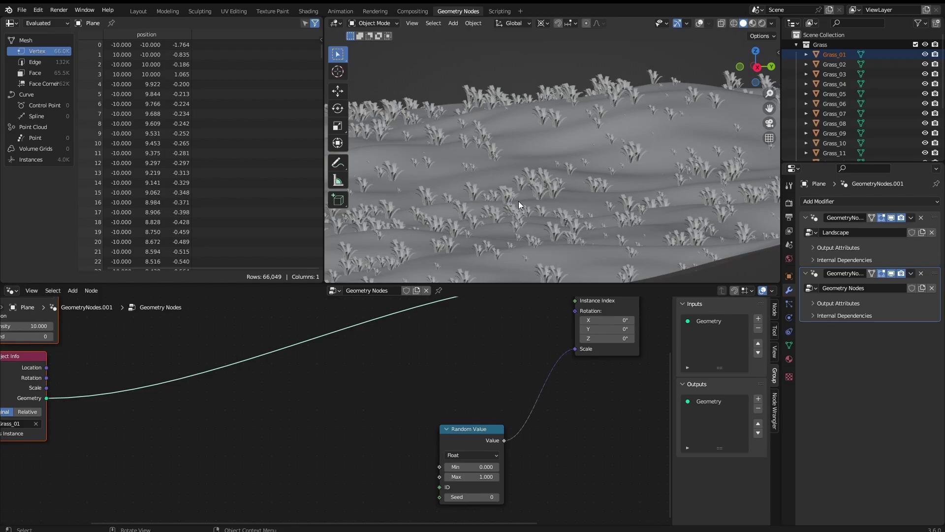
middle_click_drag(479, 372, 523, 386)
middle_click_drag(555, 350, 526, 351)
left_click_drag(590, 324, 480, 358)
left_click(531, 344)
left_click_drag(554, 334, 475, 392, "alt")
middle_click_drag(469, 412, 512, 401)
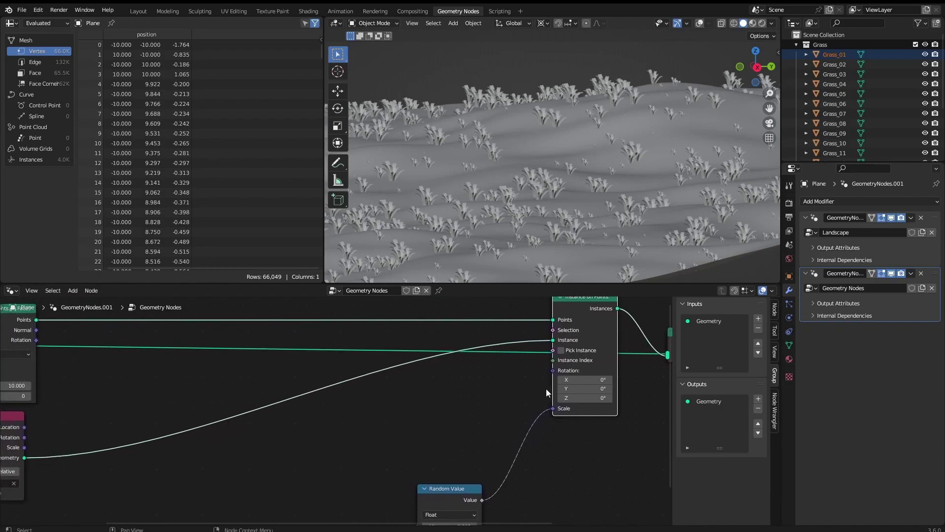
left_click_drag(553, 370, 470, 397)
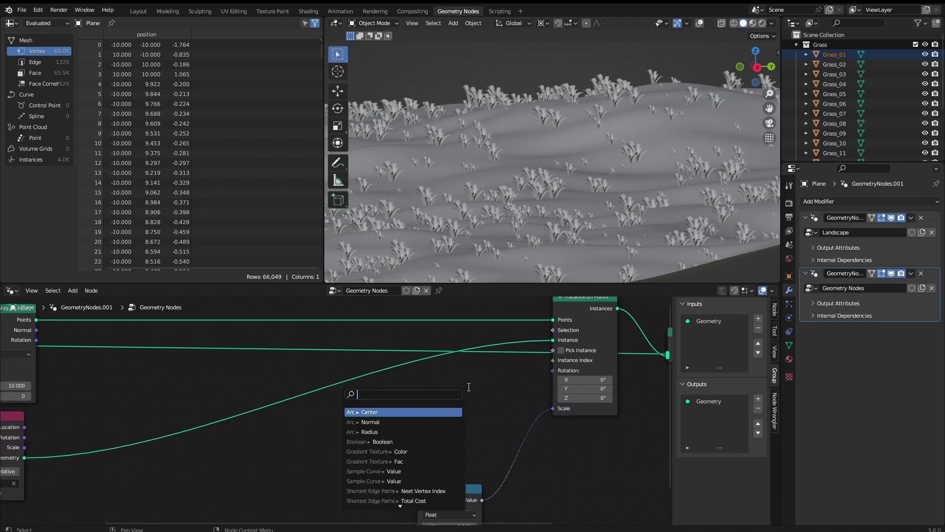
type("combin")
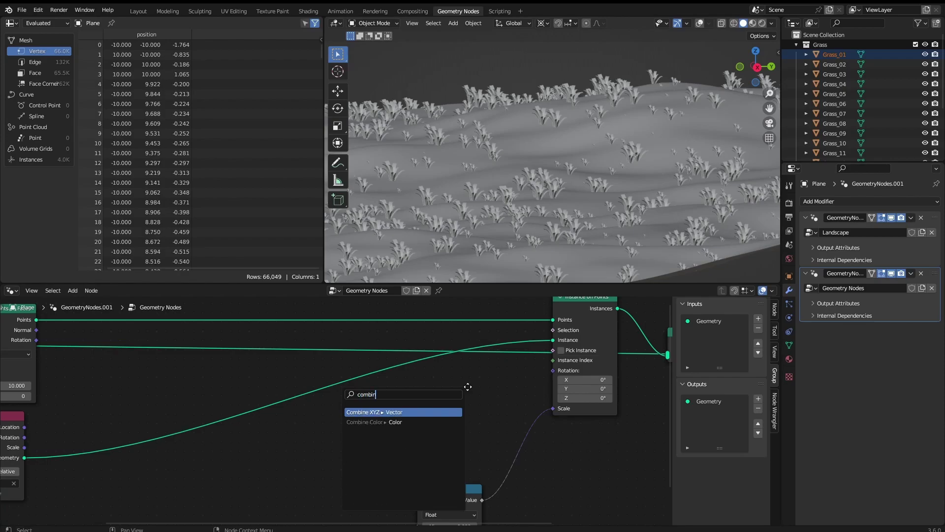
key("Return")
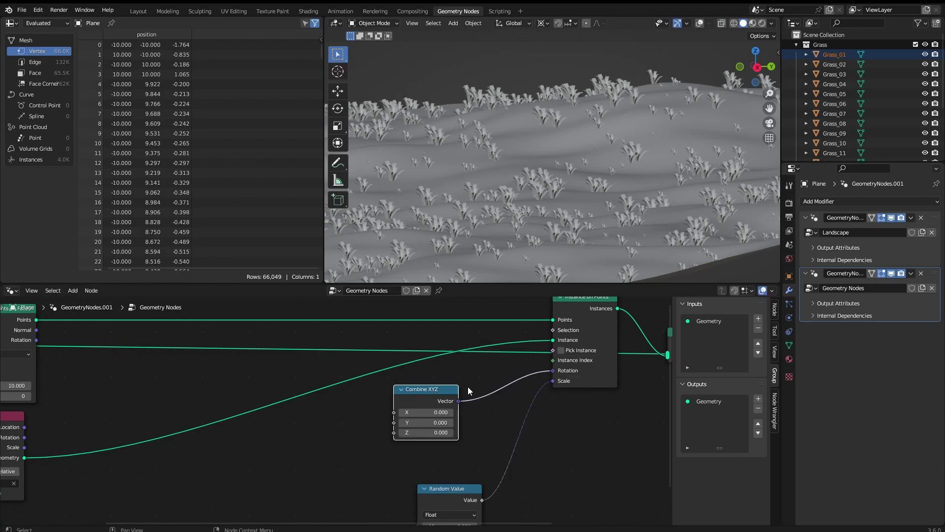
- Duplicate the Random Value node and link the copy's Value to the Z input of Combine XYZ
middle_click_drag(431, 394, 469, 389)
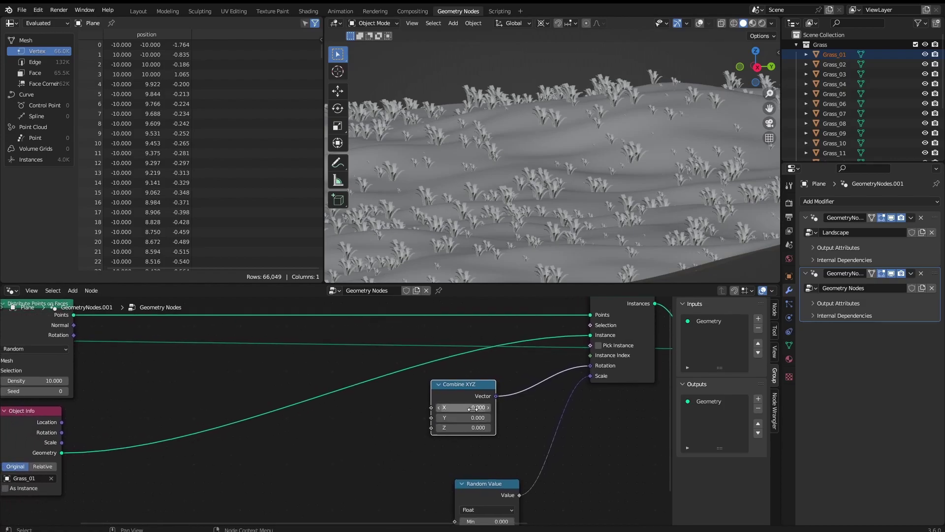
left_click_drag(468, 389, 486, 395)
scroll(462, 424, "up", 2)
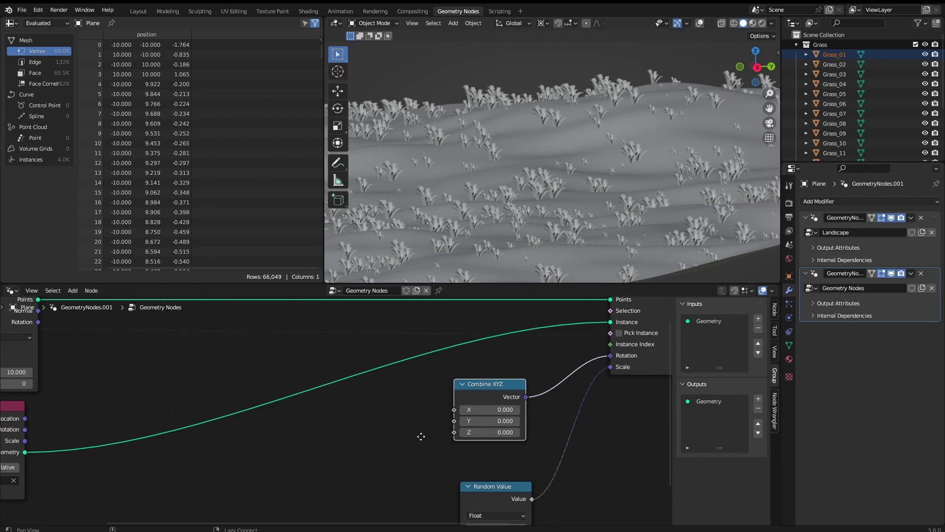
middle_click_drag(422, 437, 485, 374)
left_click(571, 430)
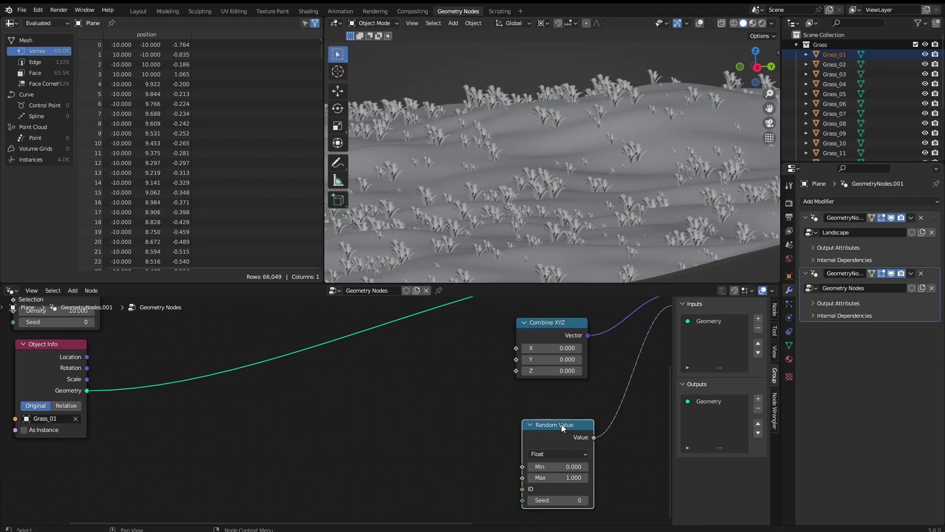
key("shift+d")
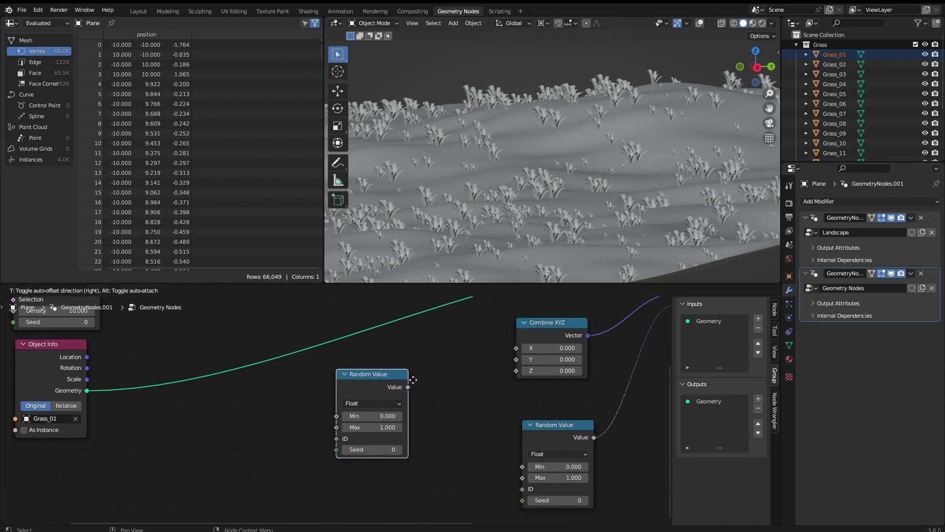
left_click(438, 416)
scroll(435, 408, "up", 1)
left_click_drag(407, 383, 530, 371)
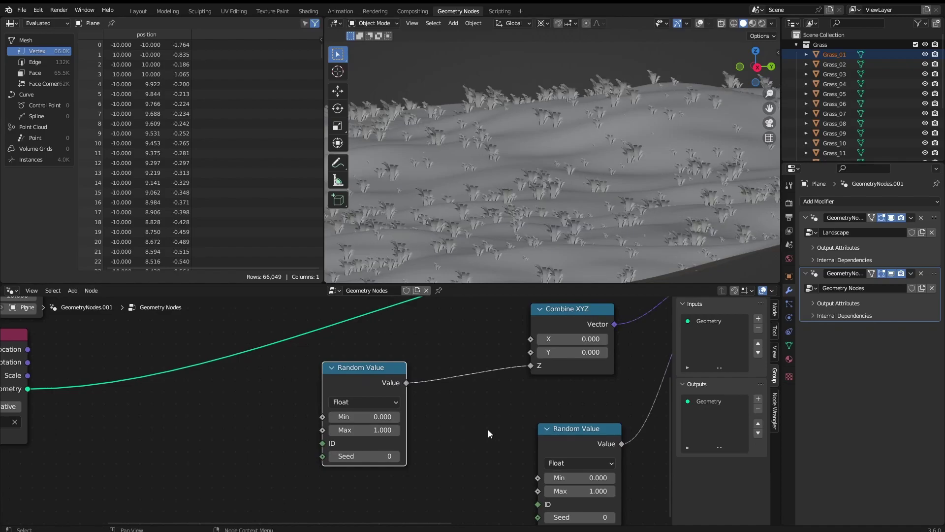
- Shift the Random Value node that feeds Z downward and place a duplicate of it just above
middle_click_drag(458, 338, 460, 367)
left_click_drag(387, 395, 444, 388)
middle_click_drag(576, 214, 536, 262)
left_click_drag(423, 411, 414, 460)
middle_click_drag(452, 404, 480, 379)
key("shift+d")
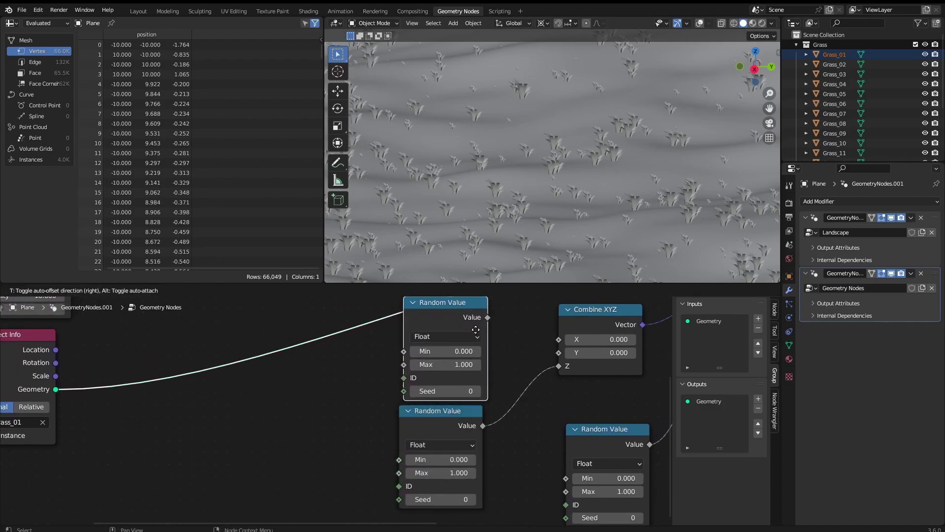
left_click(469, 357)
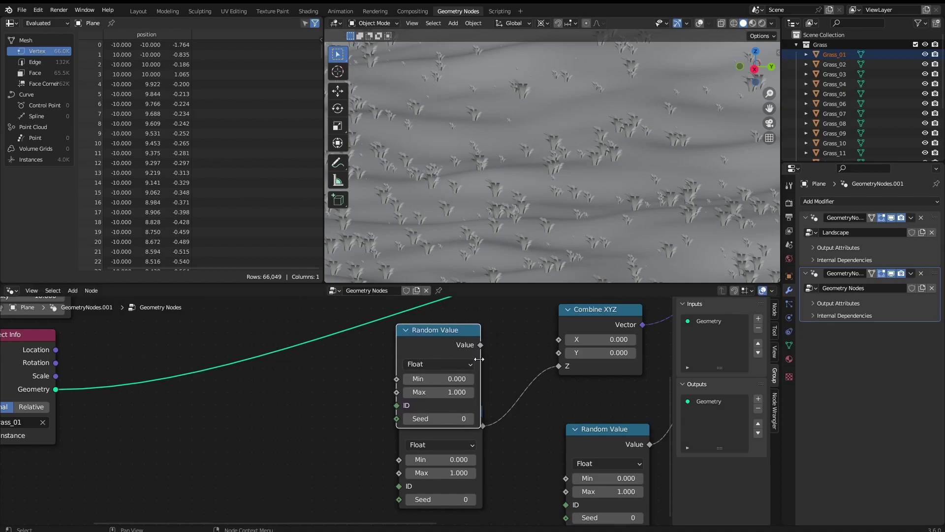
- Insert a reroute on the Object Info Geometry link and move it up, clear of the Random Value nodes
middle_click_drag(479, 359, 509, 400)
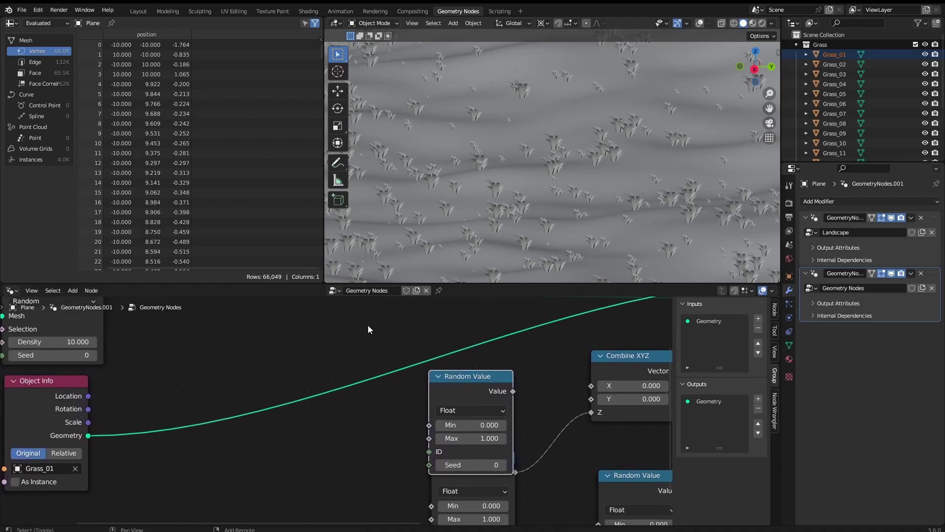
right_click_drag(368, 325, 386, 451, "shift")
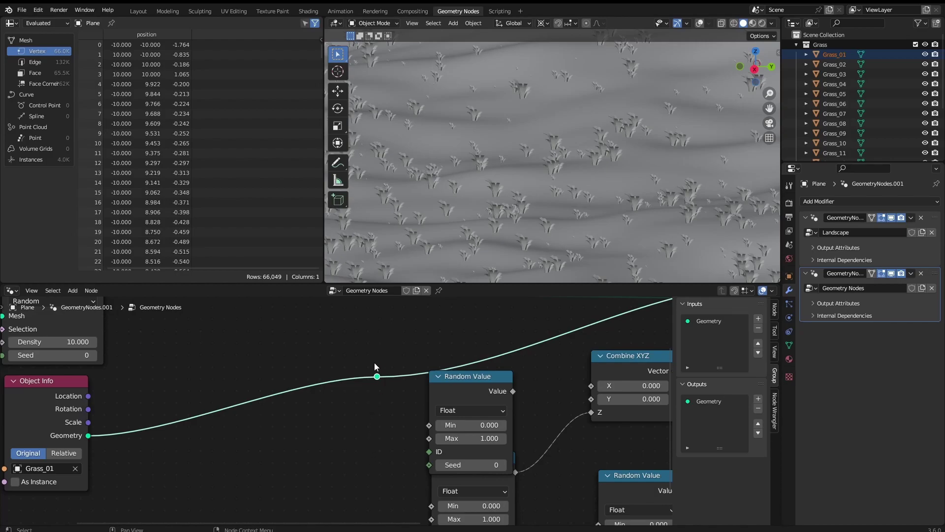
middle_click_drag(408, 380, 400, 418)
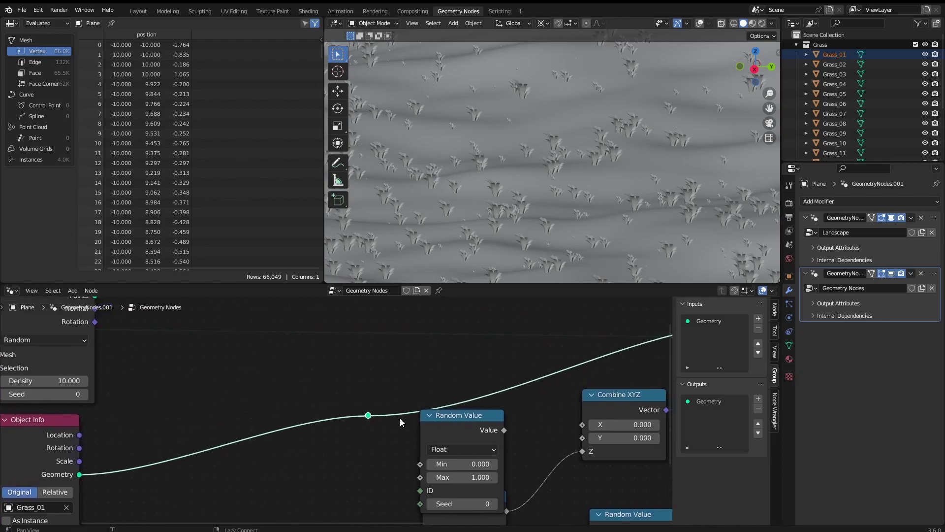
key("g")
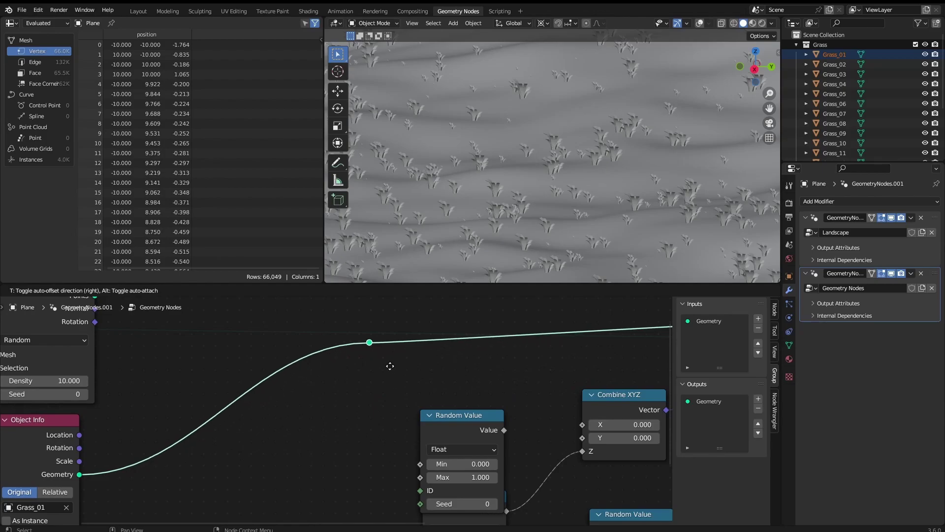
left_click(390, 393)
- Separate the upper Random Value node from the one below and link its Value to the X and Y inputs of Combine XYZ
left_click_drag(434, 407, 433, 367, "alt")
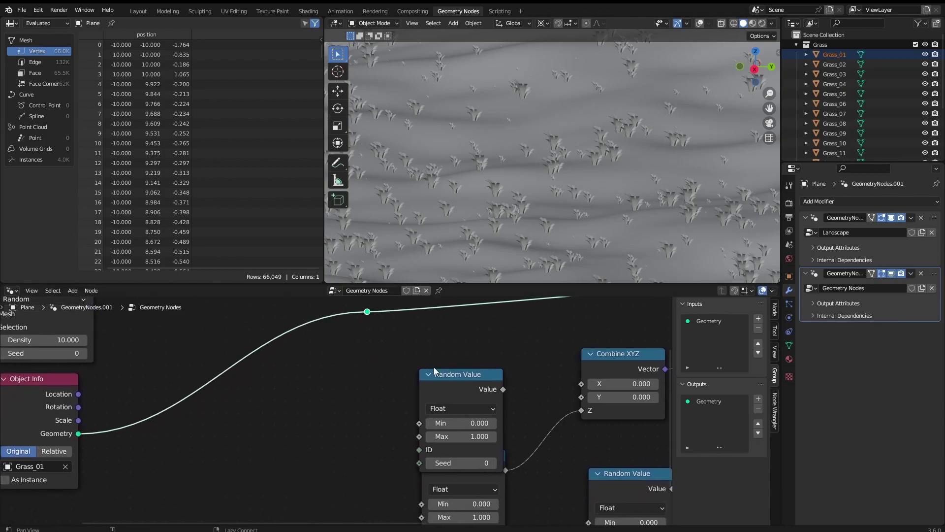
left_click_drag(375, 406, 354, 393, "alt")
middle_click_drag(354, 393, 344, 393)
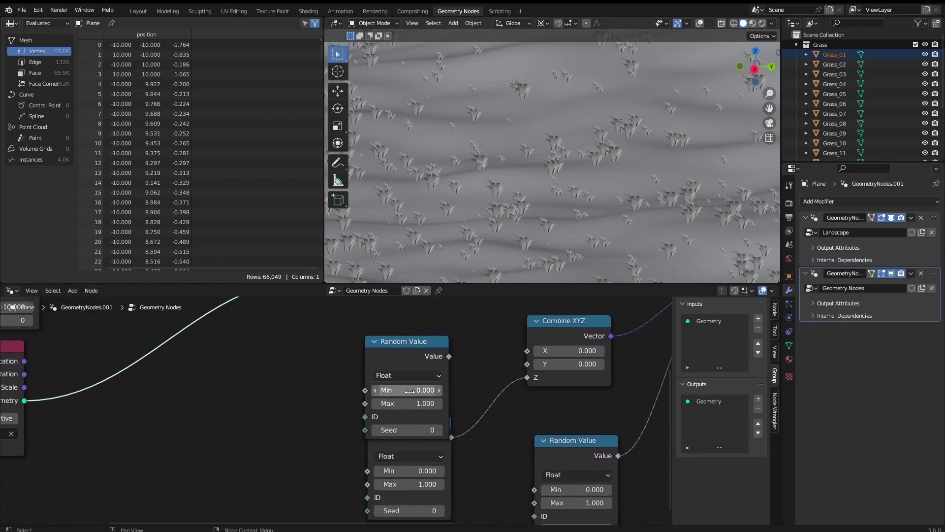
mouse_move(418, 341)
left_mouse_down()
mouse_move(420, 313)
mouse_move(418, 339)
left_mouse_up()
middle_click_drag(456, 363, 438, 354)
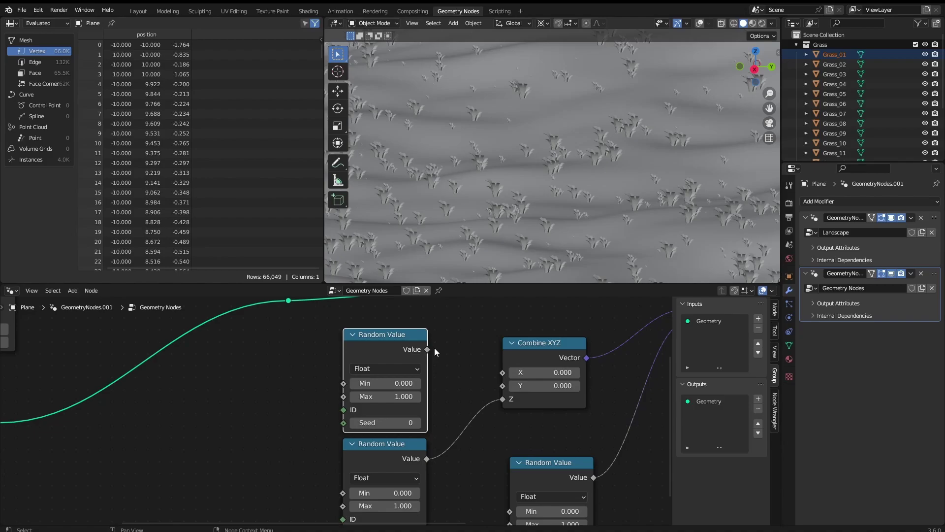
left_click_drag(428, 349, 495, 383)
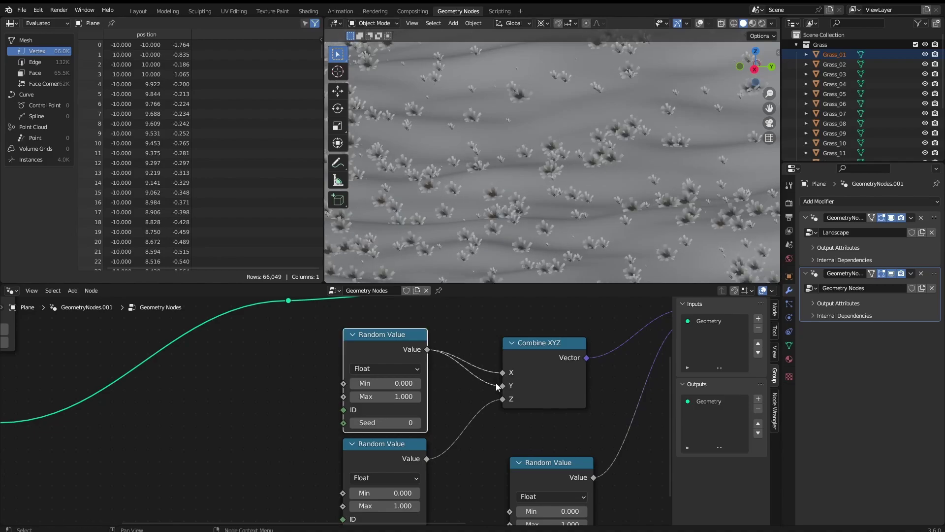
- Set the Max of the Random Value node feeding X and Y to 0.1
scroll(445, 391, "up", 3)
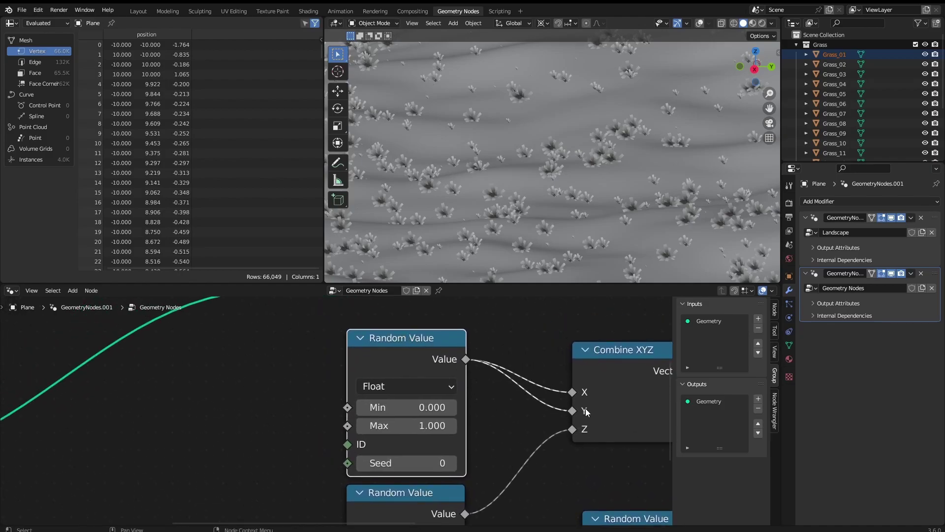
middle_click_drag(498, 388, 546, 417)
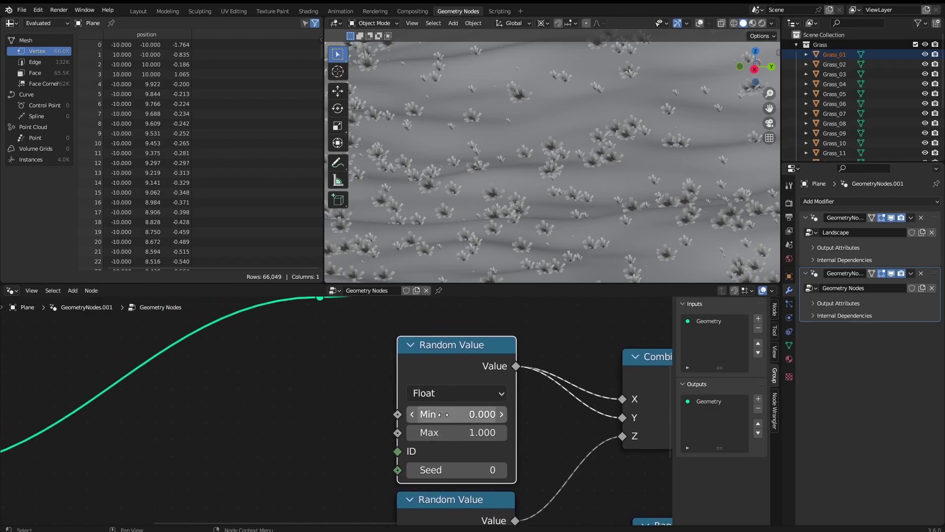
left_click_drag(450, 432, 413, 439, "shift")
left_click(478, 437)
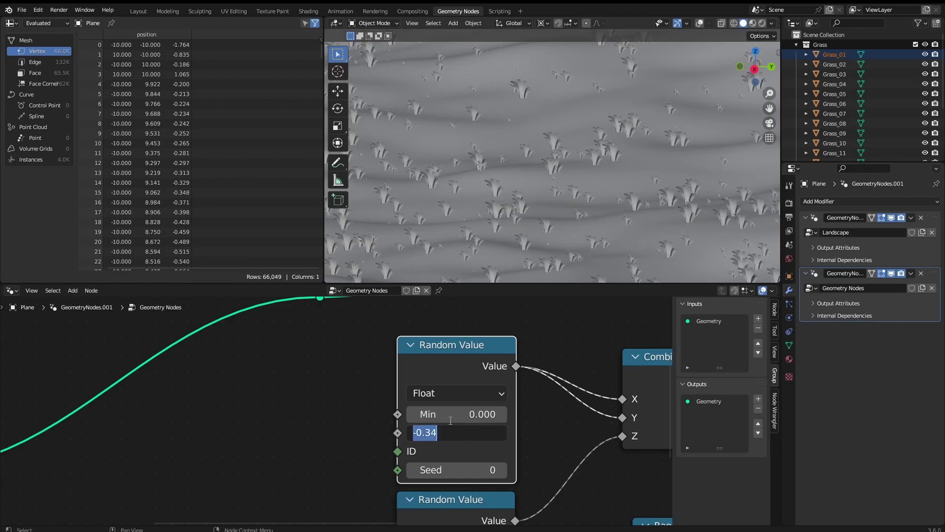
type("0.1")
key("Return")
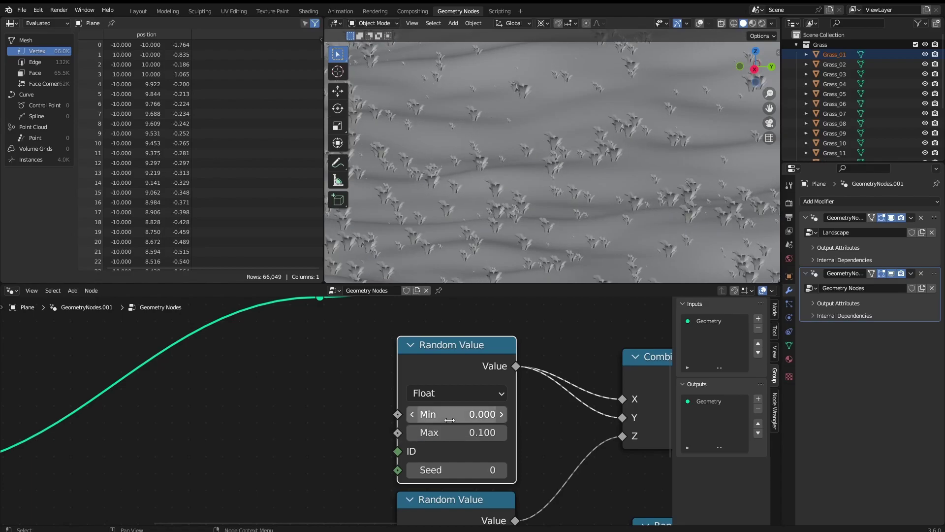
middle_click_drag(563, 211, 546, 229)
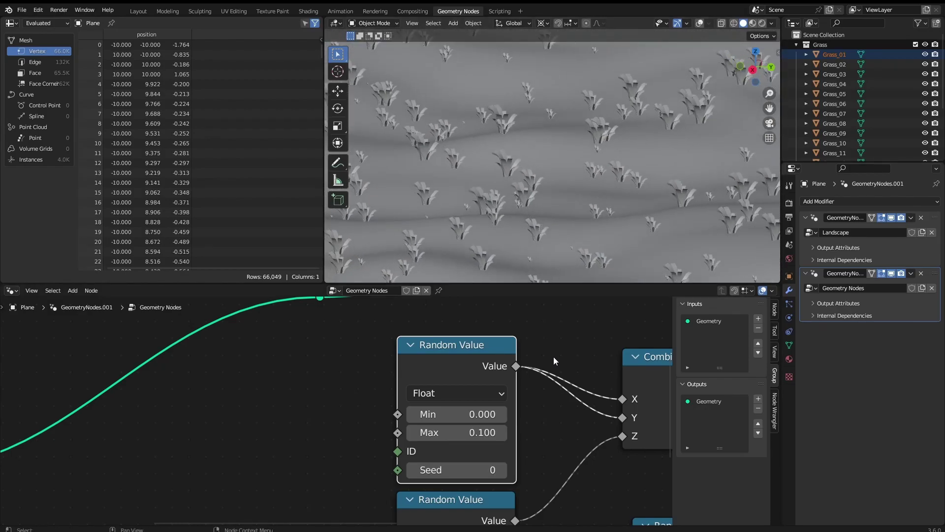
- Set the Max of the Random Value node feeding the Z rotation to 360
middle_click_drag(552, 395, 534, 309, "ctrl")
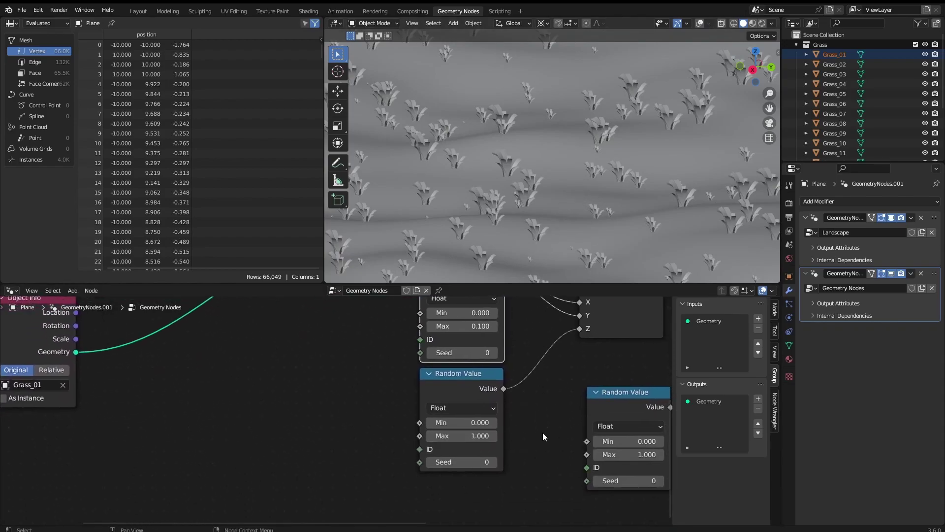
middle_click_drag(531, 388, 481, 395)
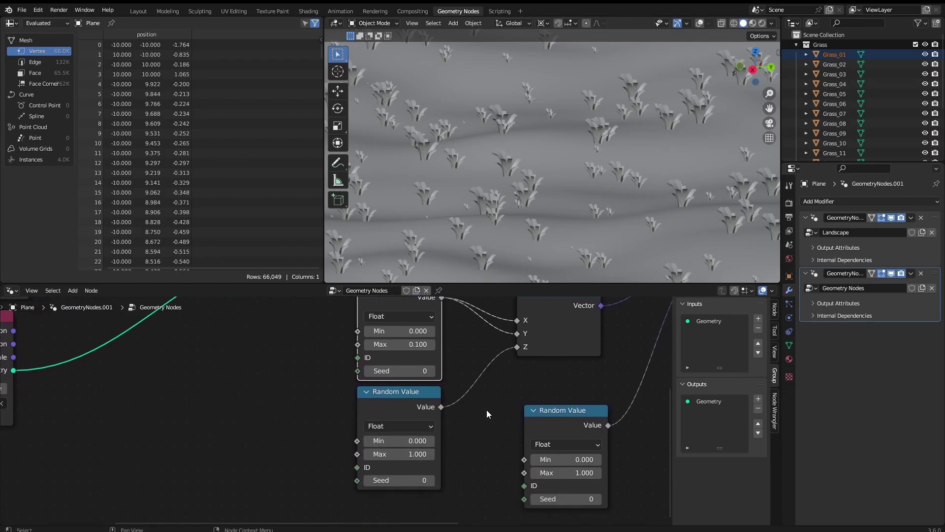
middle_click_drag(502, 375, 456, 353)
scroll(438, 408, "up", 2)
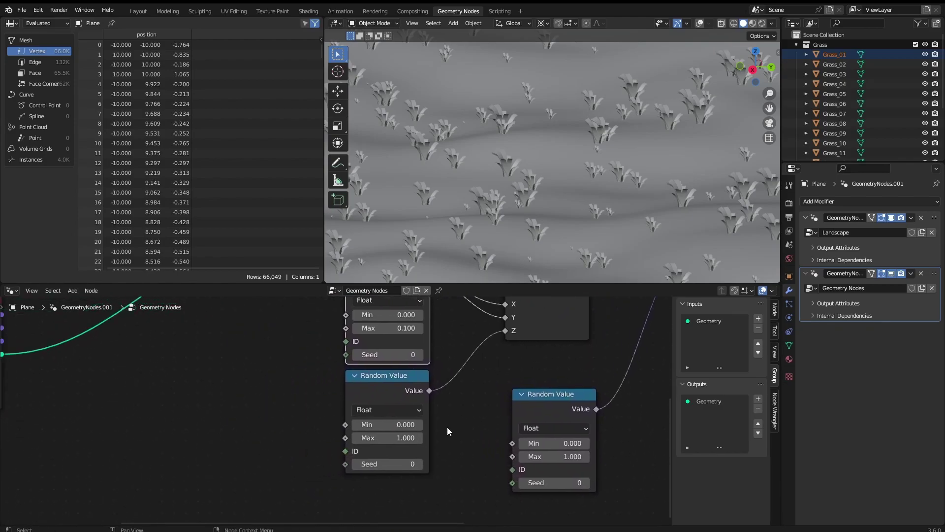
middle_click_drag(462, 422, 472, 425)
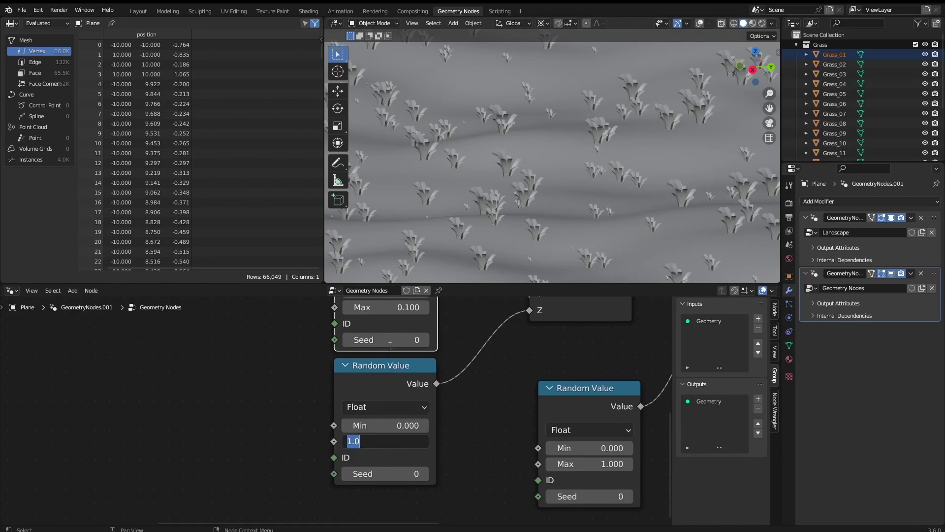
key("Return")
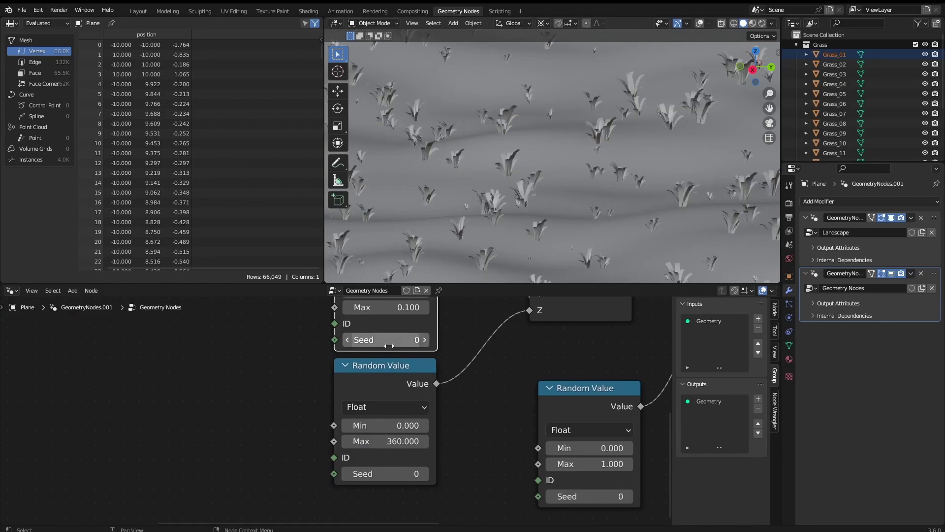
- Examine the rotation of the scattered grass instances in an enlarged 3D view and review the node layout
middle_click_drag(521, 167, 551, 181)
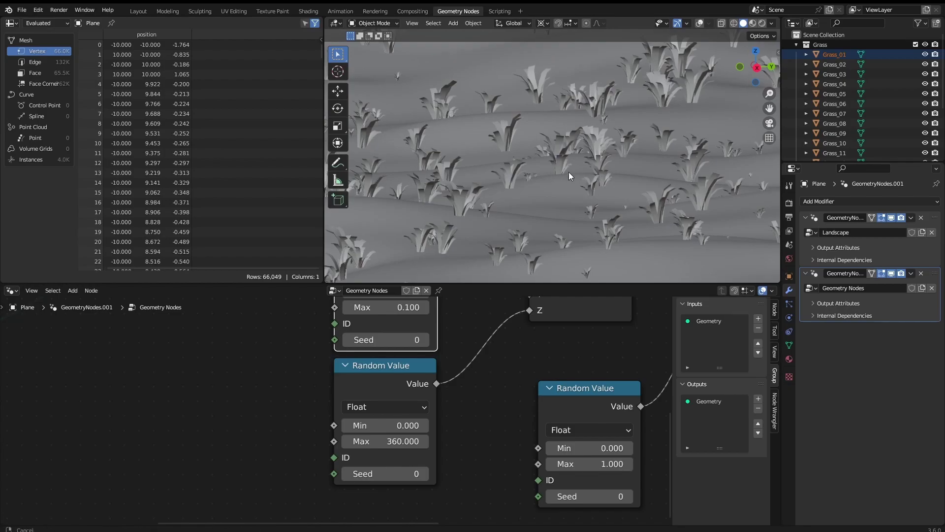
key("ctrl+space")
middle_click_drag(572, 182, 601, 258)
key("ctrl+space")
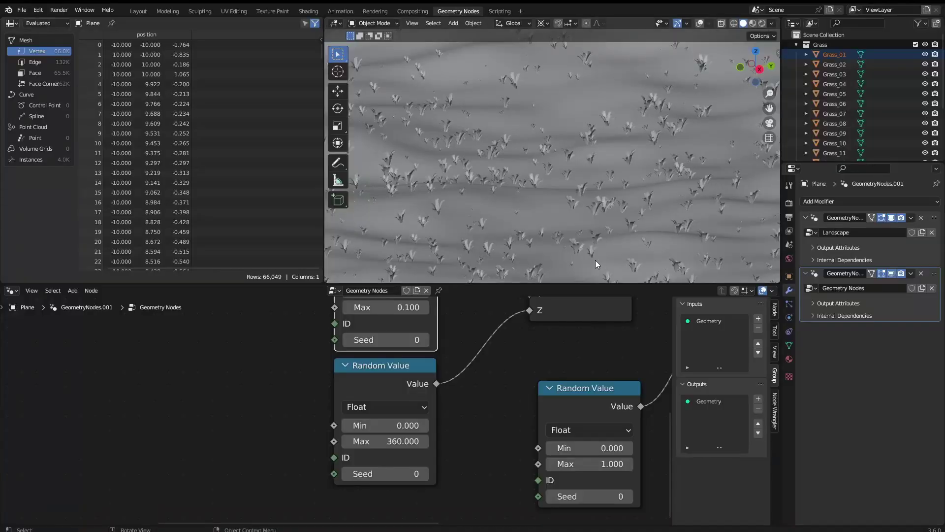
scroll(502, 380, "up", 3)
scroll(506, 377, "down", 6)
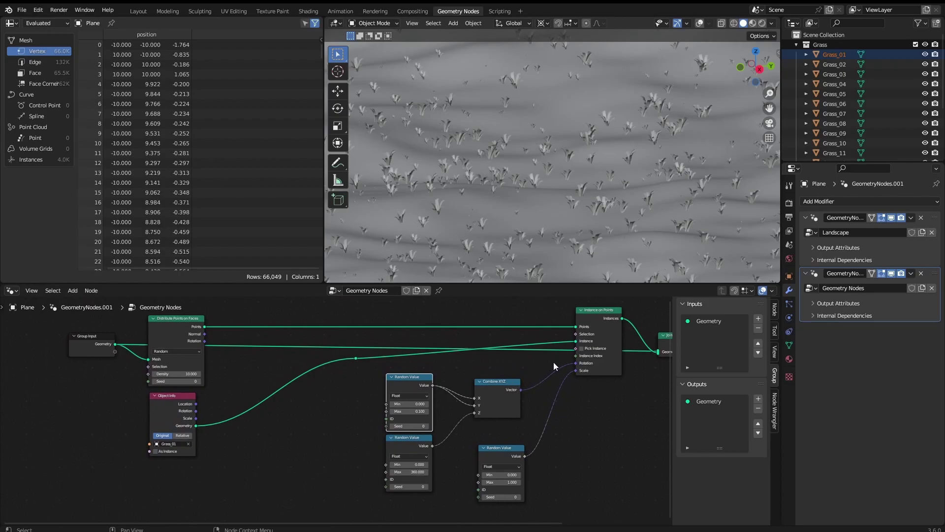
left_click_drag(546, 360, 530, 368, "alt")
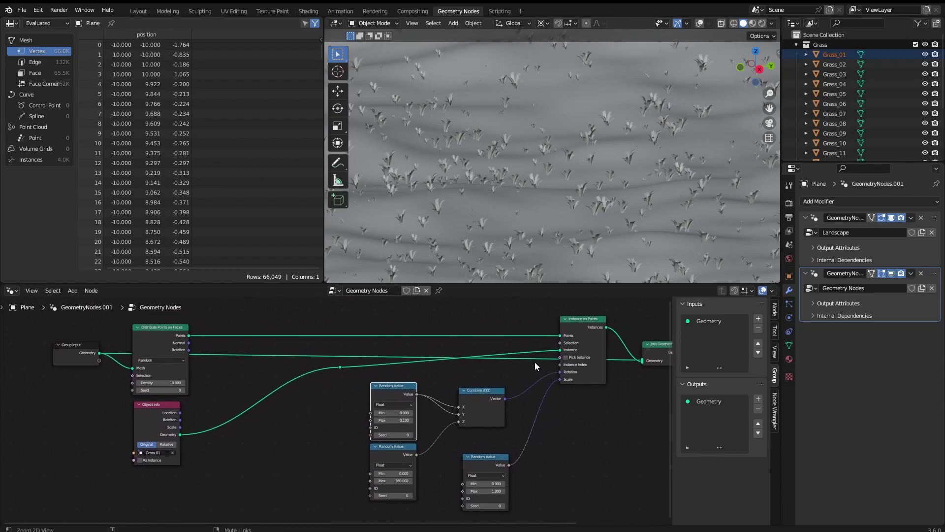
scroll(535, 362, "up", 2)
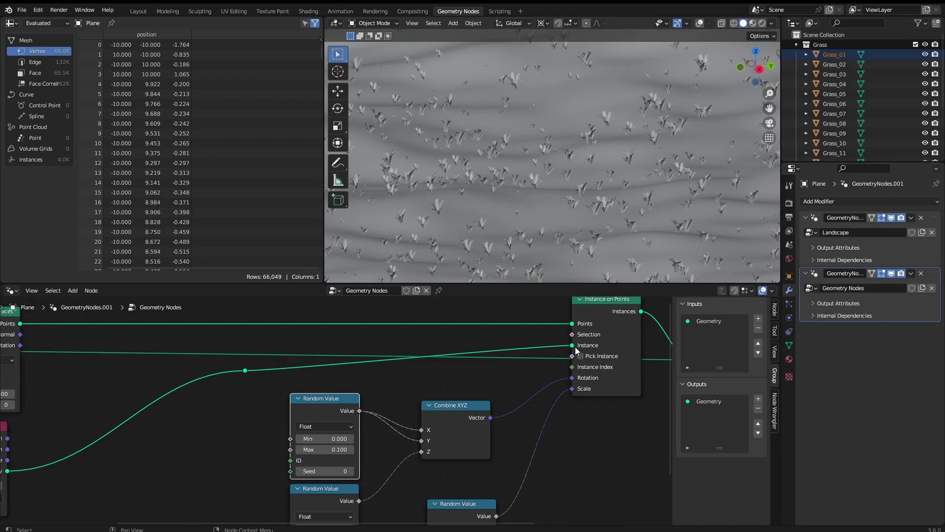
- Delete the Object Info node that supplies the single Grass_01 object to the instances
middle_click_drag(619, 170, 619, 164)
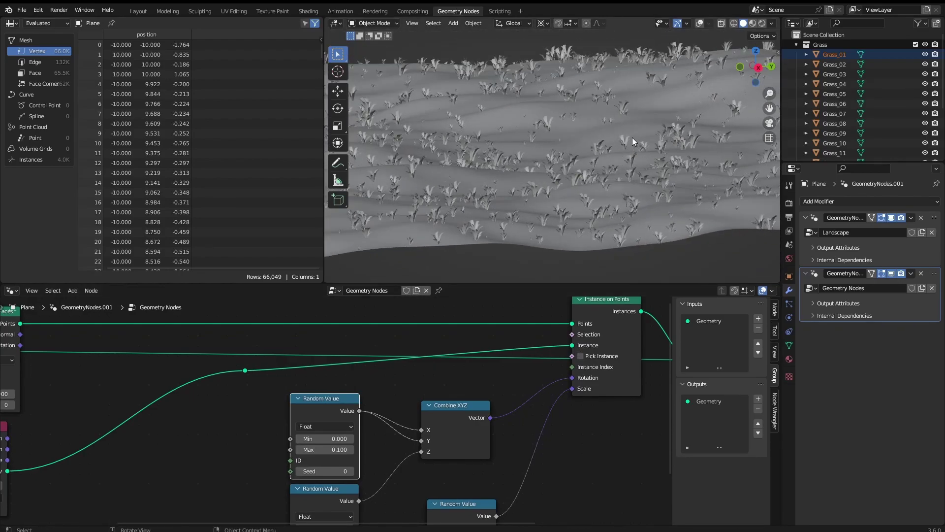
scroll(835, 123, "down", 4)
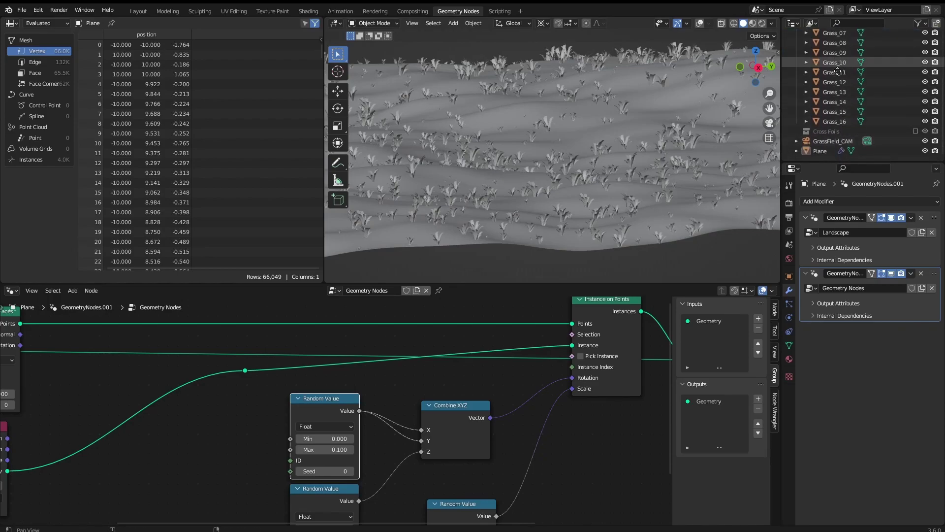
scroll(837, 72, "up", 4)
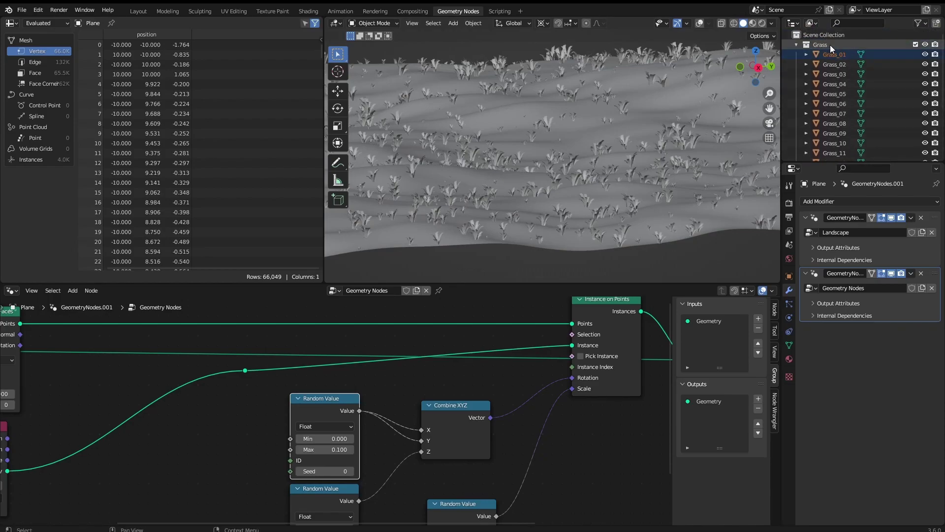
left_click_drag(238, 389, 469, 348, "alt")
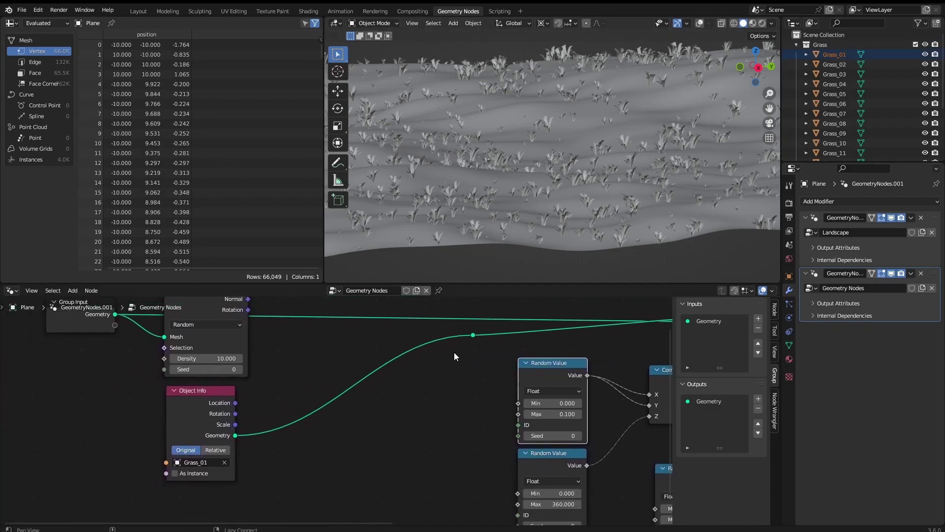
left_click_drag(354, 395, 388, 411, "alt")
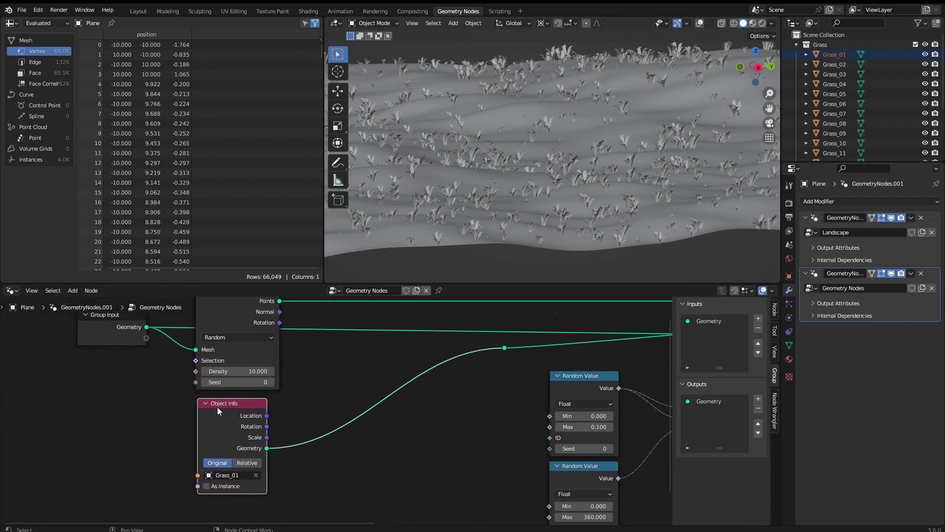
left_click_drag(338, 392, 253, 418, "alt")
left_click_drag(295, 384, 302, 409, "ctrl+alt")
key("x")
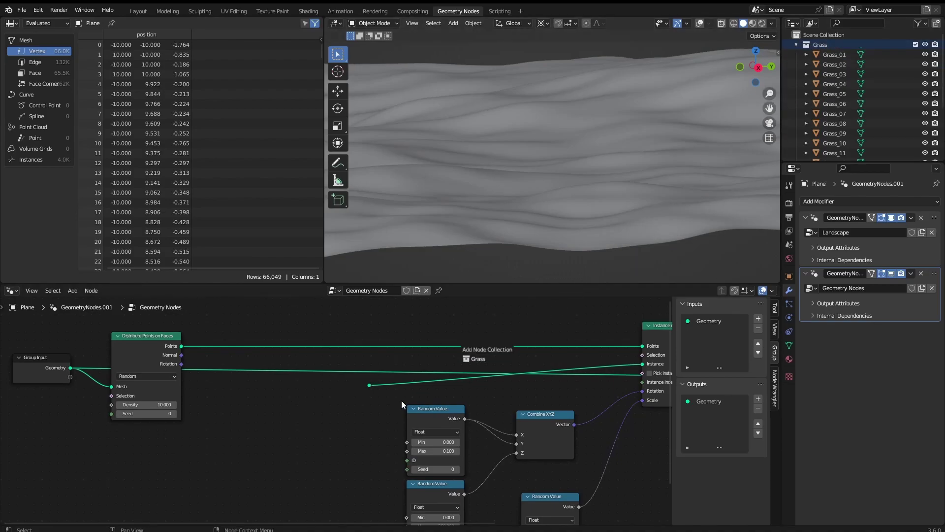
- Add a Collection Info node for the Grass collection and link its Instances output to the reroute feeding the Instance input
left_click_drag(283, 492, 283, 429, "ctrl+alt")
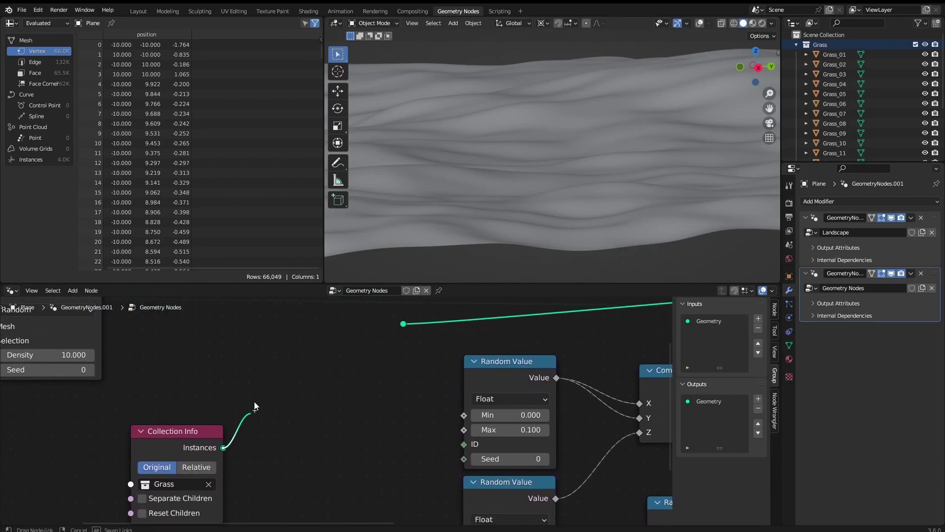
left_click_drag(396, 326, 401, 325)
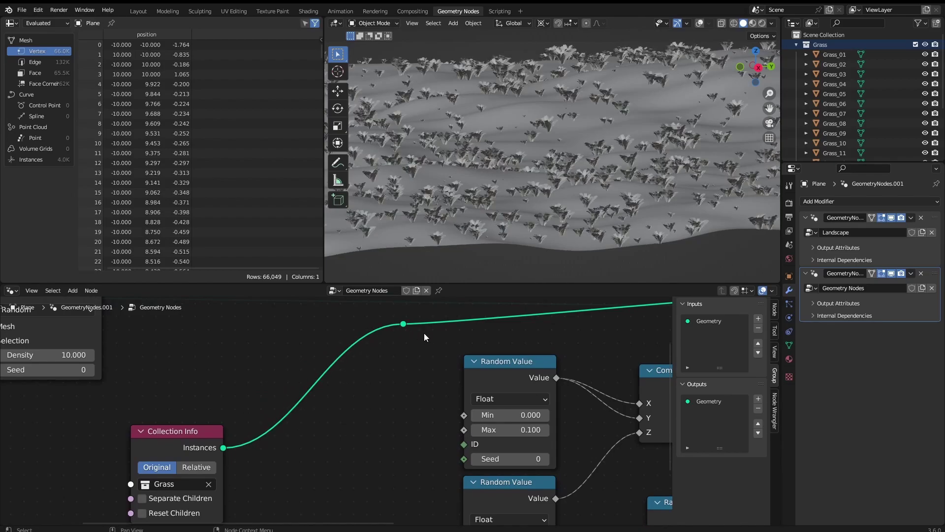
- Inspect the clumped grass instances up close and enable Separate Children on the Collection Info node
left_click_drag(557, 220, 583, 107, "alt")
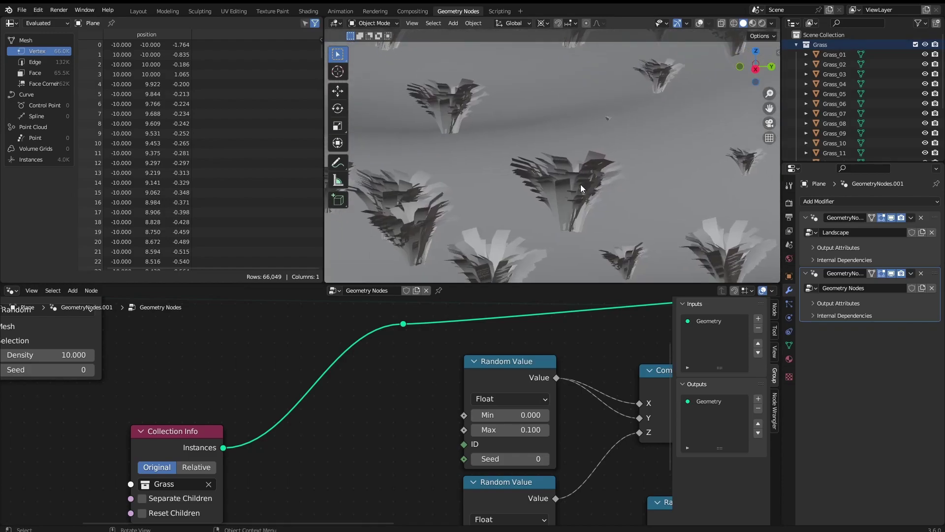
left_click_drag(581, 184, 583, 173, "alt")
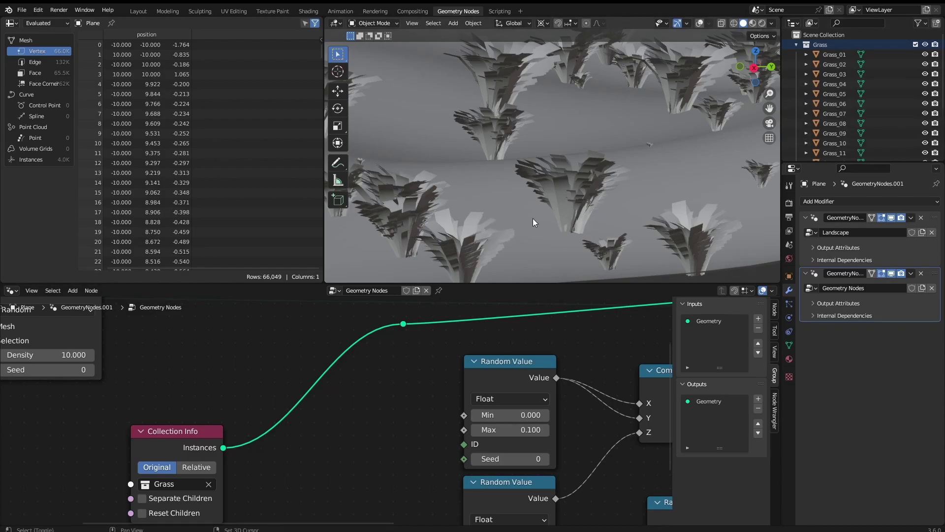
middle_click_drag(532, 218, 589, 175, "shift")
left_click_drag(403, 384, 358, 393, "alt")
scroll(392, 424, "down", 5)
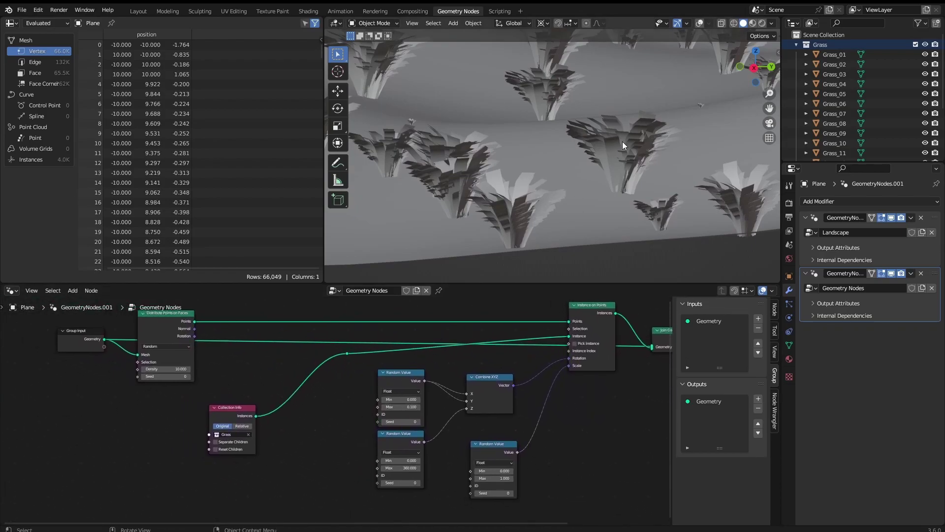
left_click_drag(263, 473, 267, 433, "ctrl+alt")
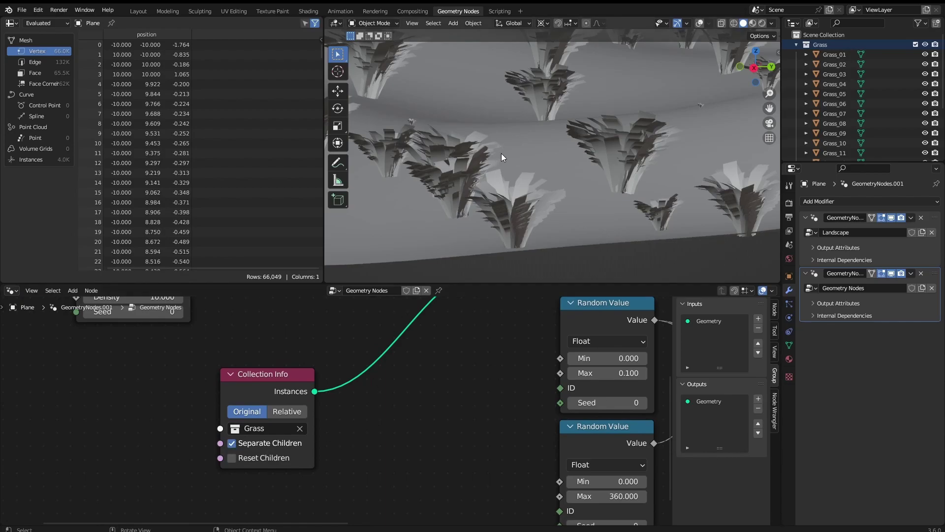
- Enable Pick Instance on the Instance on Points node and check the individual grass instances on the landscape
left_click_drag(411, 388, 451, 377, "ctrl+alt")
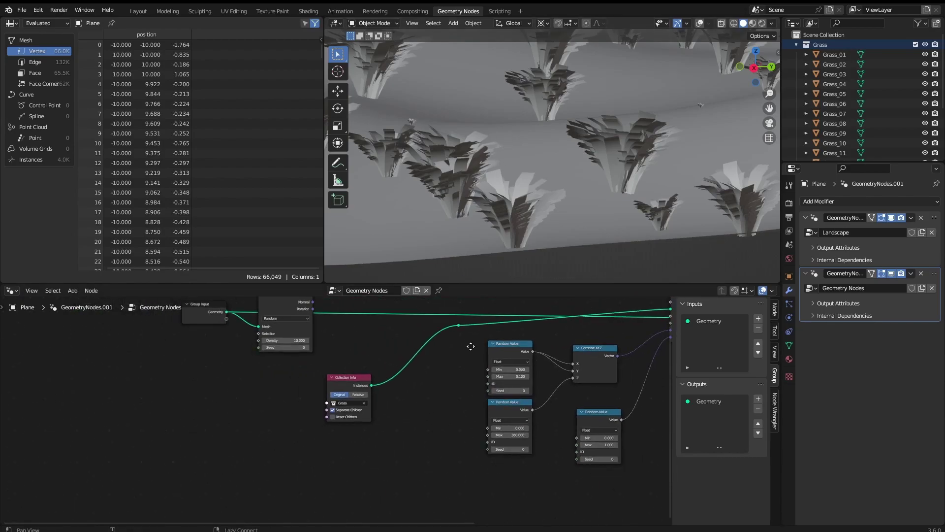
left_click_drag(471, 347, 189, 395, "alt")
middle_click_drag(446, 387, 353, 449, "ctrl")
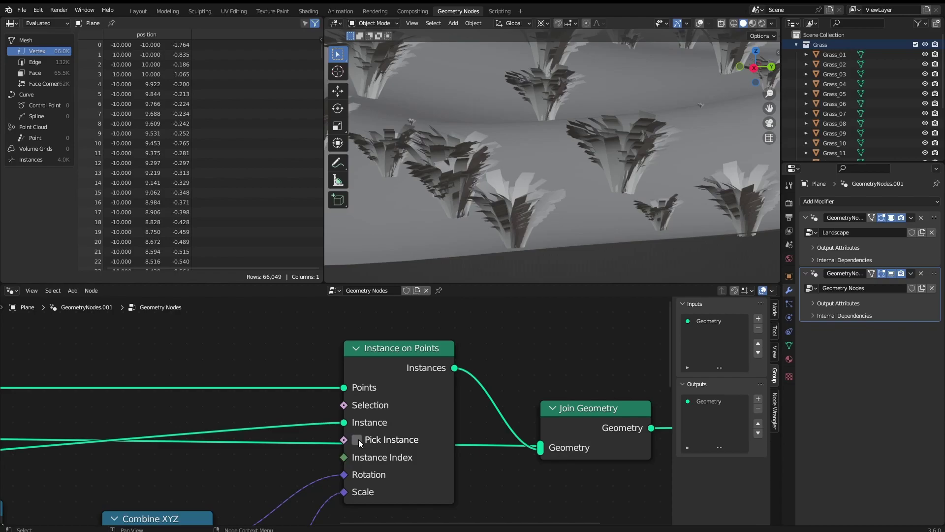
left_click(358, 439)
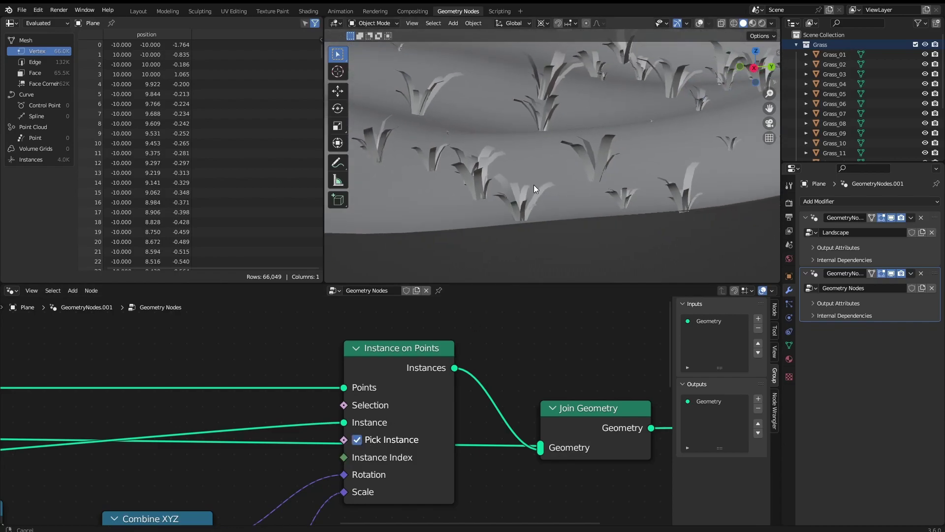
middle_click_drag(534, 185, 551, 261, "ctrl")
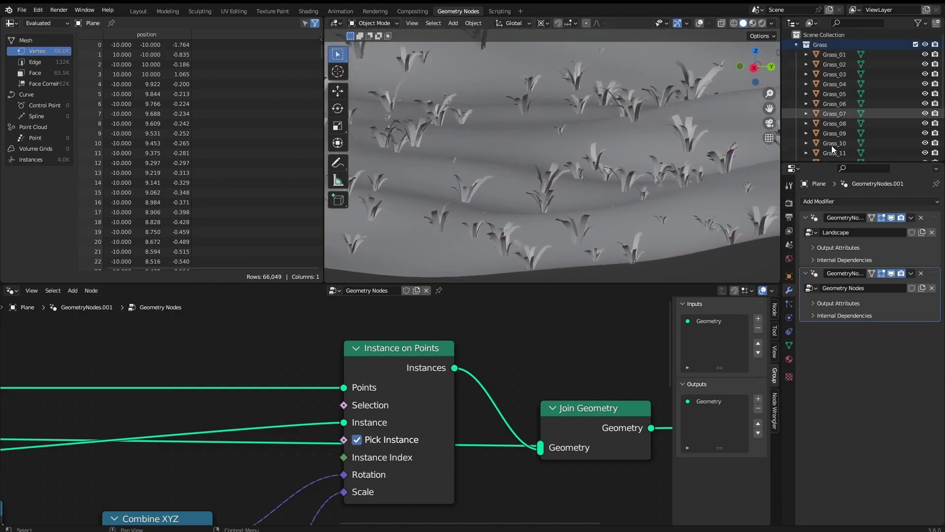